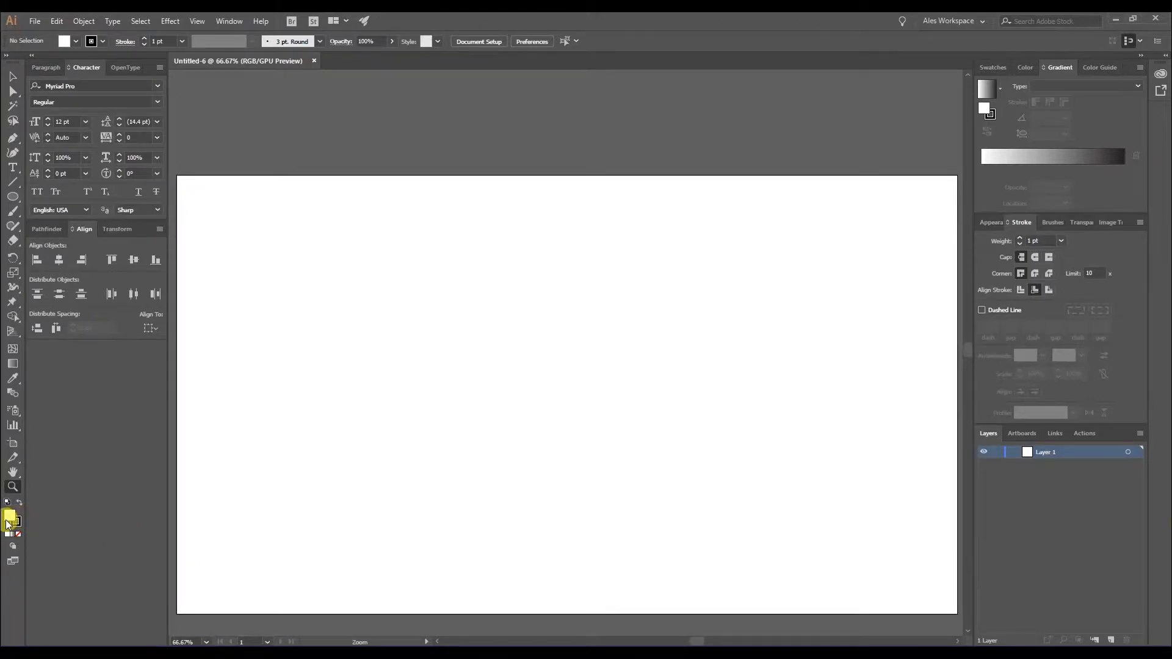
Set the fill to none and use a black 1 pt stroke for new shapes.
left_click(18, 523)
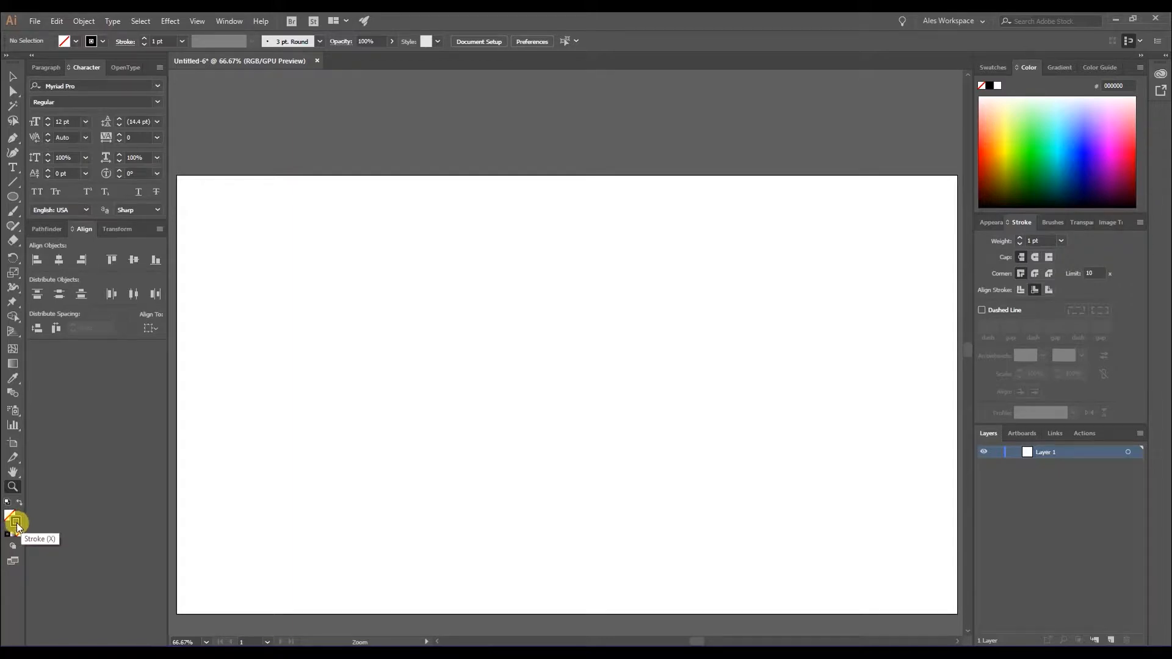
left_click(12, 518)
left_click(16, 523)
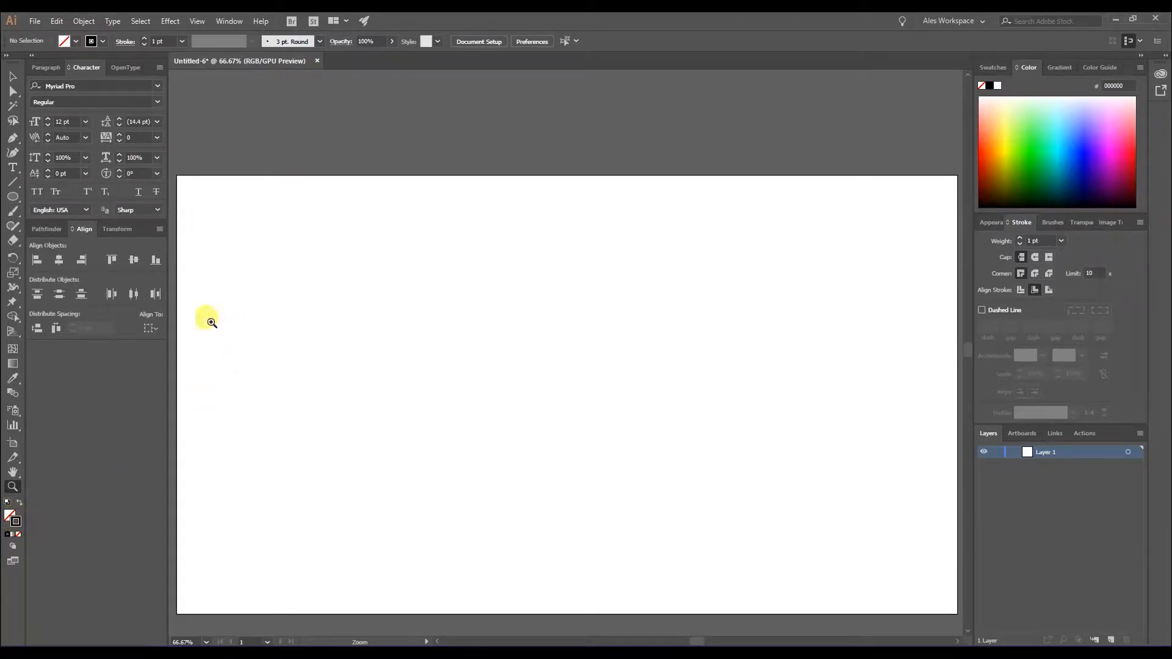
Check that Smart Guides are enabled and draw a 200 × 200 px square with the Rectangle tool in the artboard's left half.
left_click(13, 197)
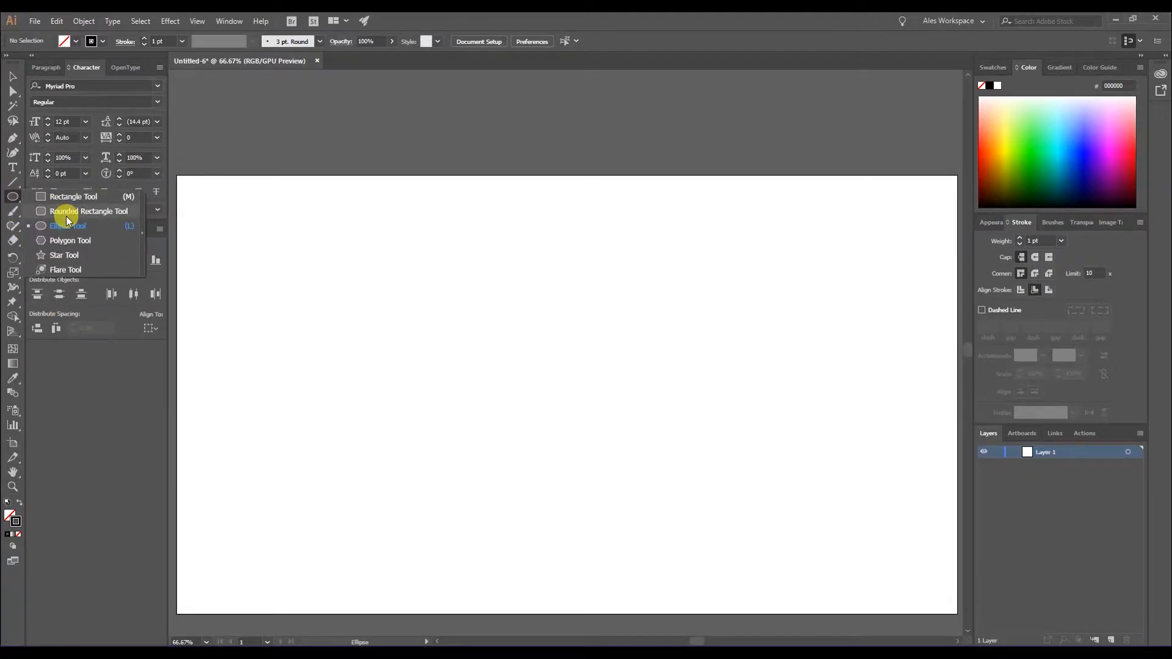
left_click(68, 196)
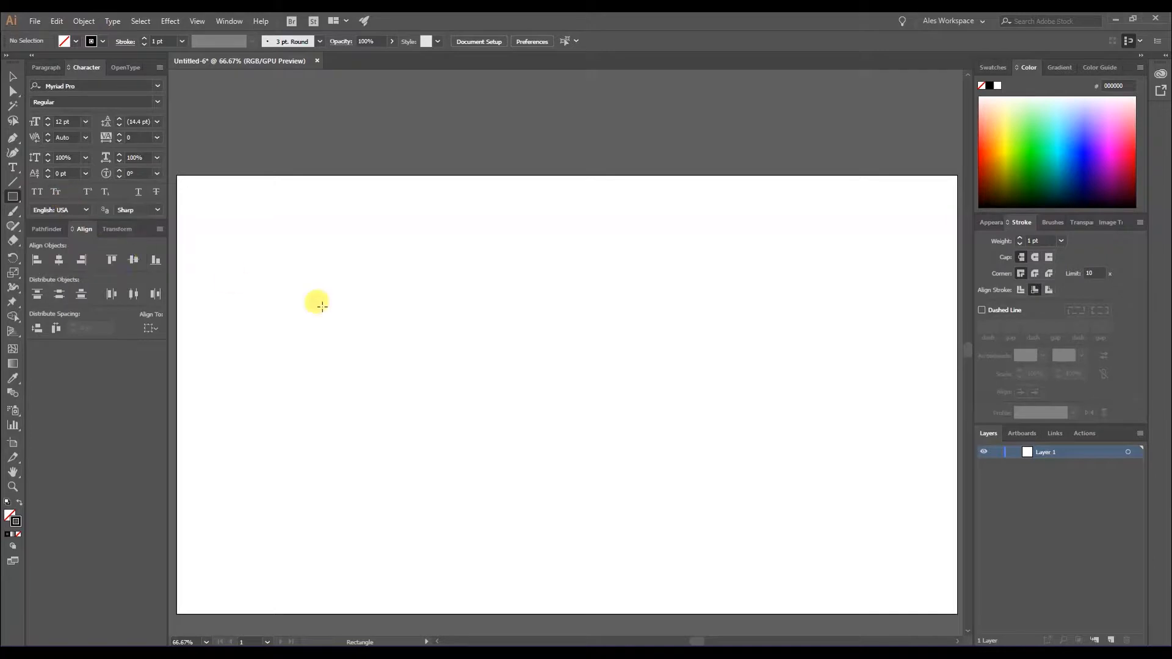
left_click(198, 21)
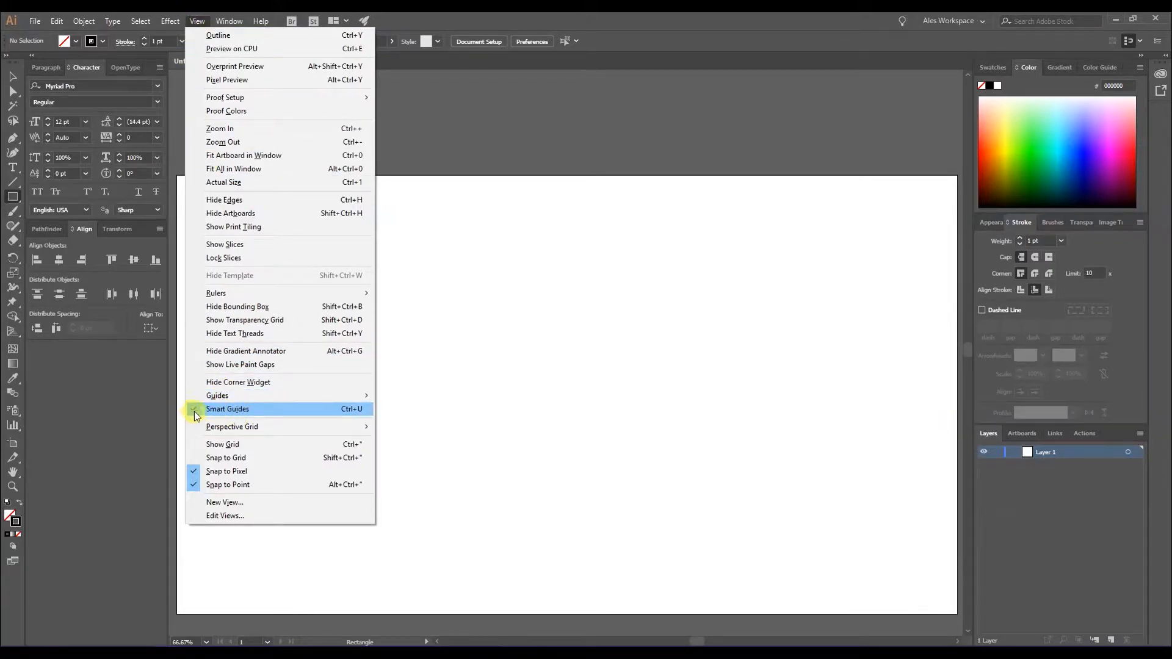
left_click(526, 400)
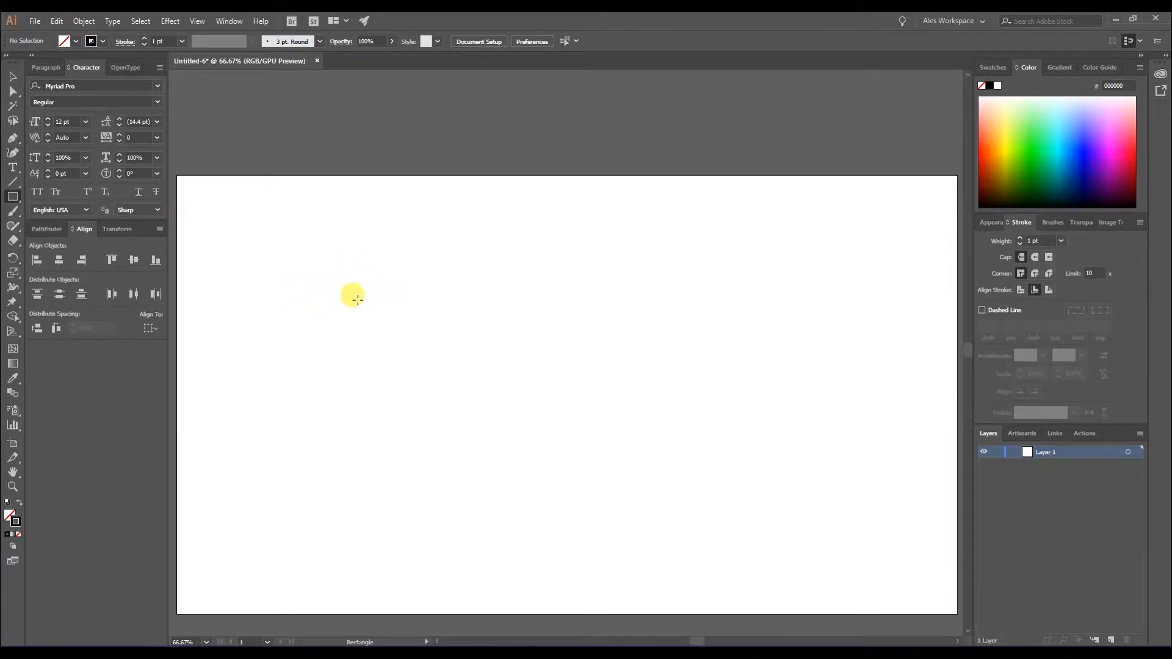
left_click_drag(382, 295, 464, 374)
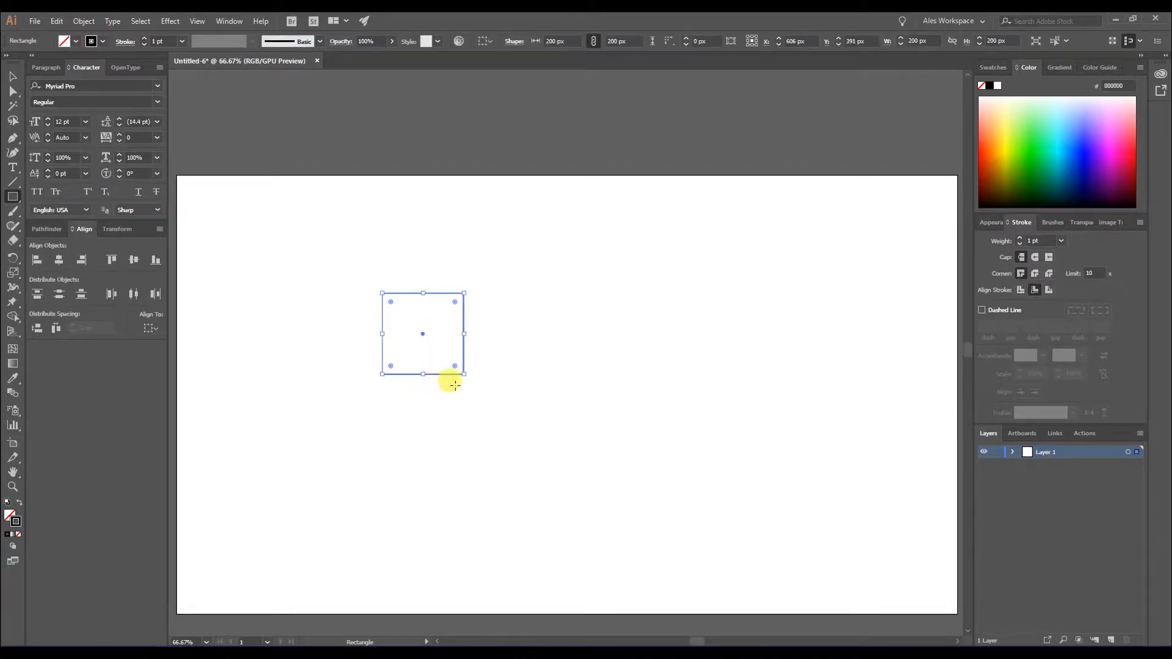
Move the square slightly to the right and place a copy directly below it so the two share an edge.
left_click(12, 76)
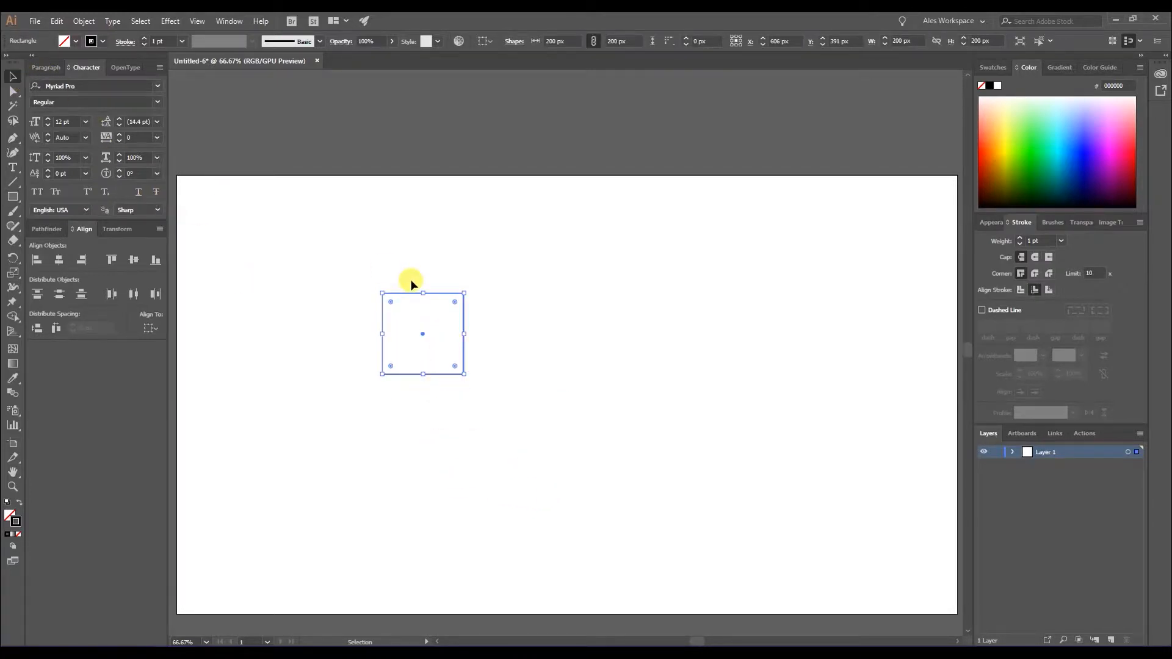
left_click_drag(447, 297, 478, 293)
left_click(605, 382)
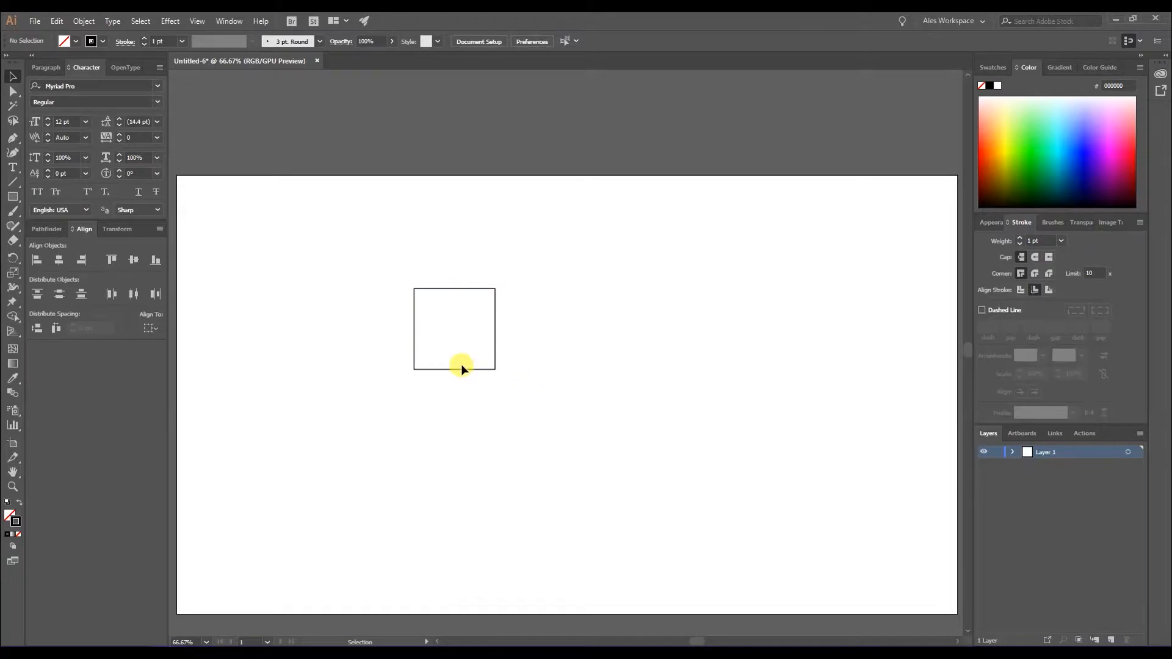
left_click(466, 370)
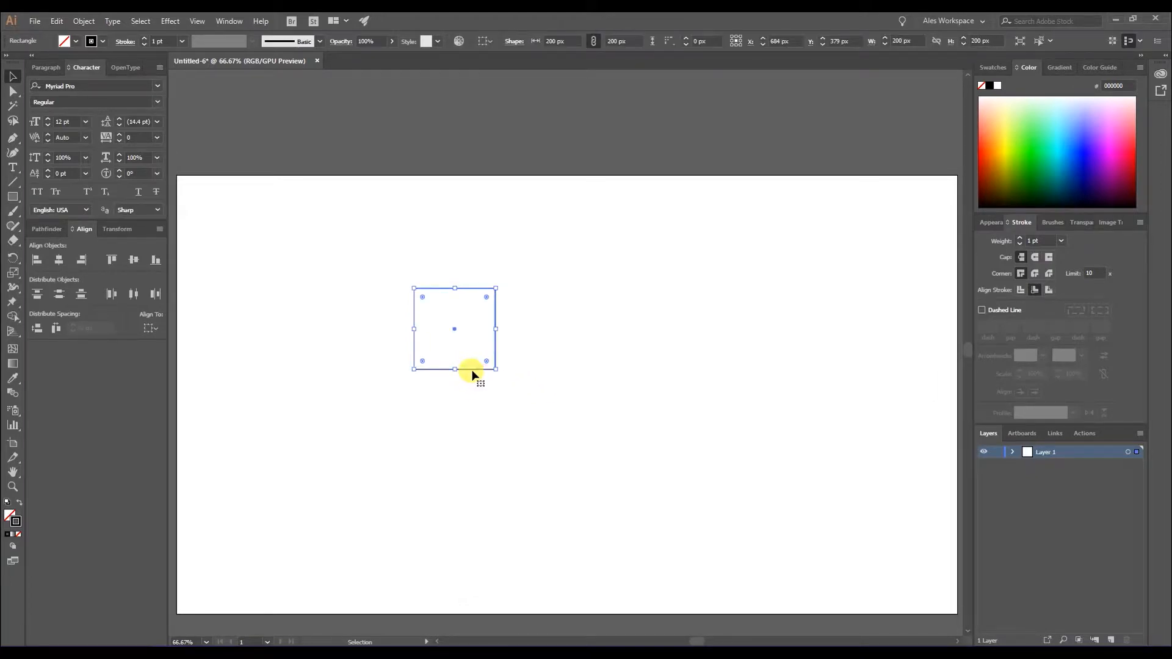
left_click_drag(473, 373, 475, 451)
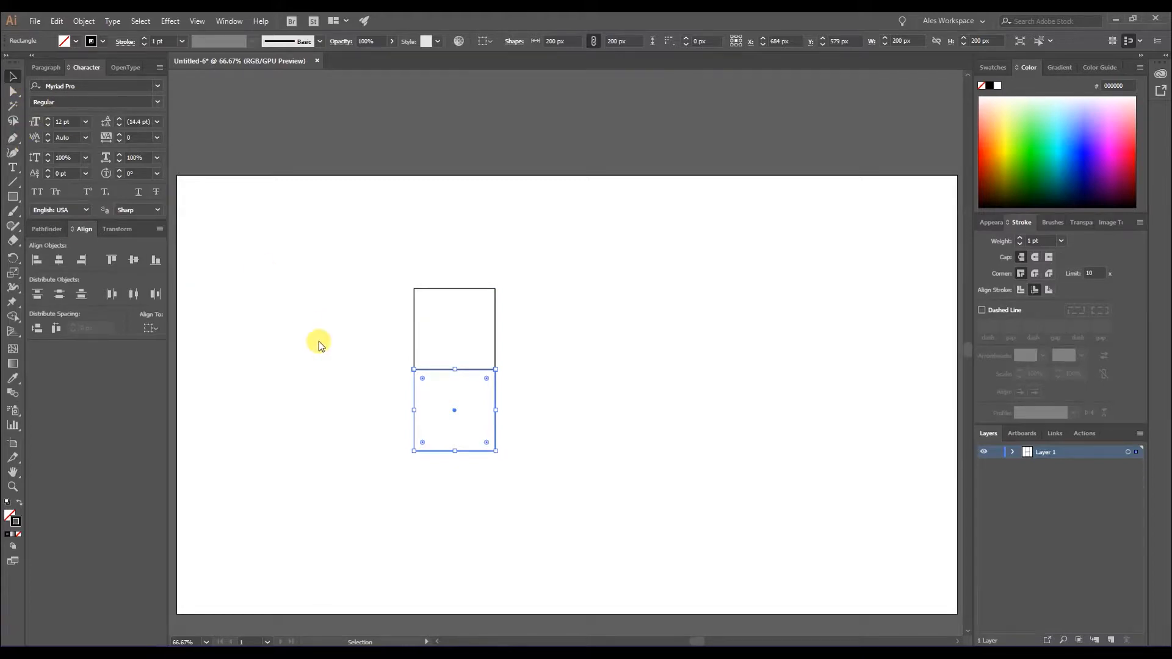
Select both stacked squares and move them together to the right half of the artboard.
left_click(12, 196)
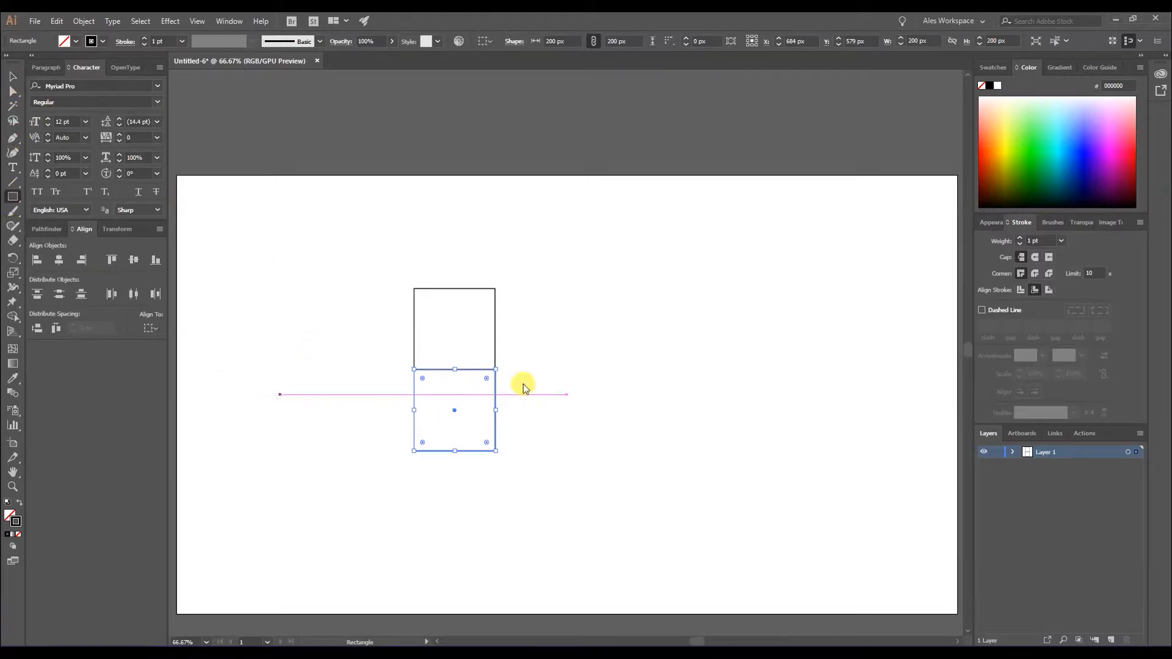
left_click(13, 77)
left_click(368, 272)
left_click_drag(368, 272, 559, 464)
left_click_drag(463, 372, 694, 372)
left_click(503, 408)
Draw a 400 × 400 px square against the left side of the two stacked squares, matching their combined height.
left_click(12, 196)
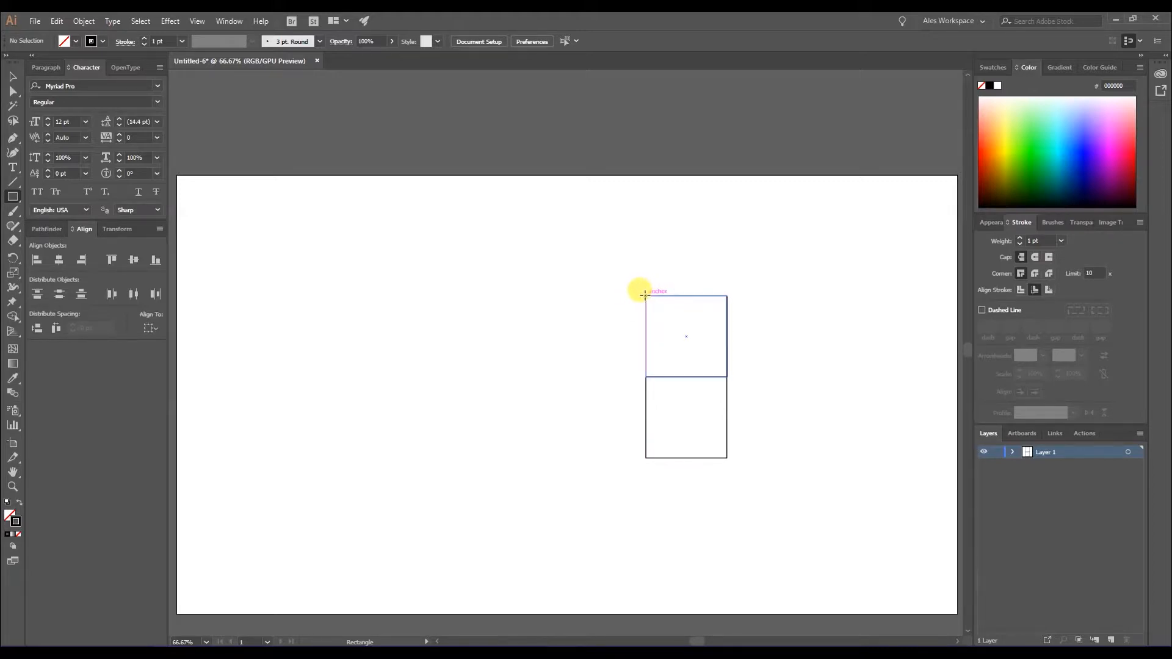
left_click_drag(644, 295, 548, 455)
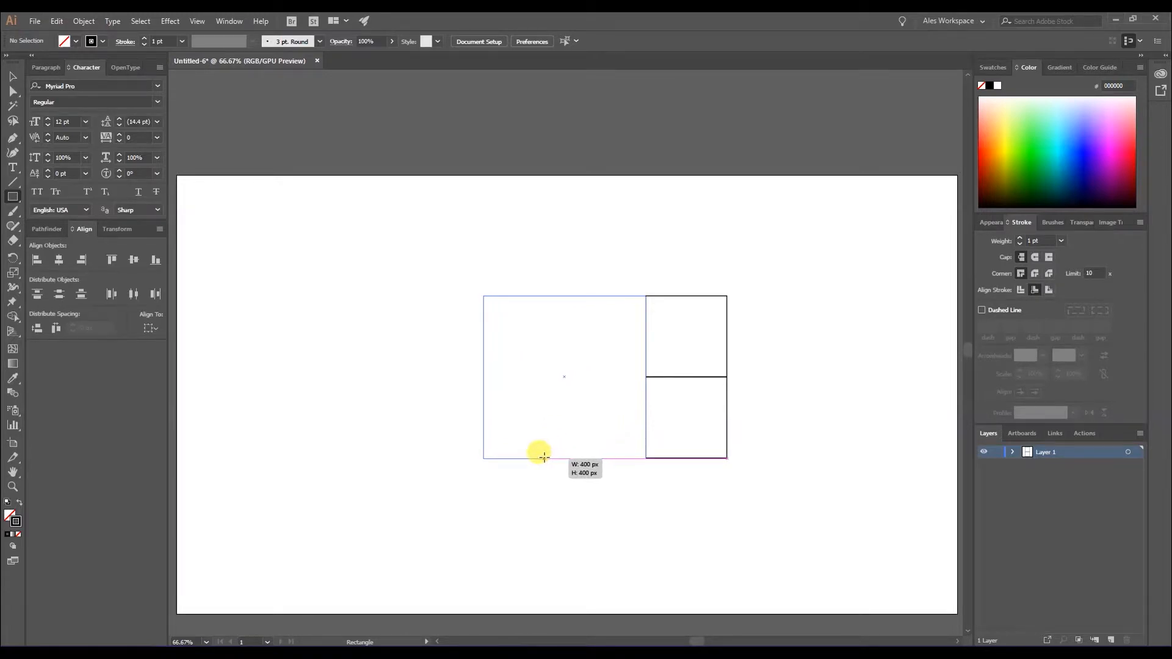
left_click_drag(542, 457, 525, 456)
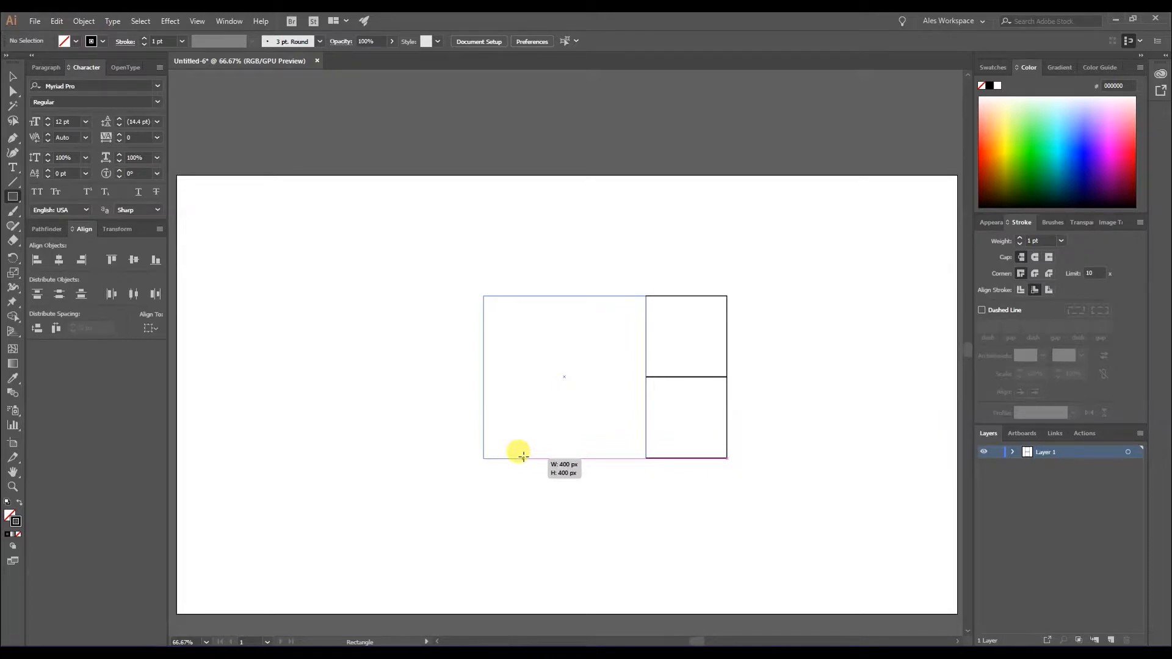
left_click_drag(523, 457, 525, 457)
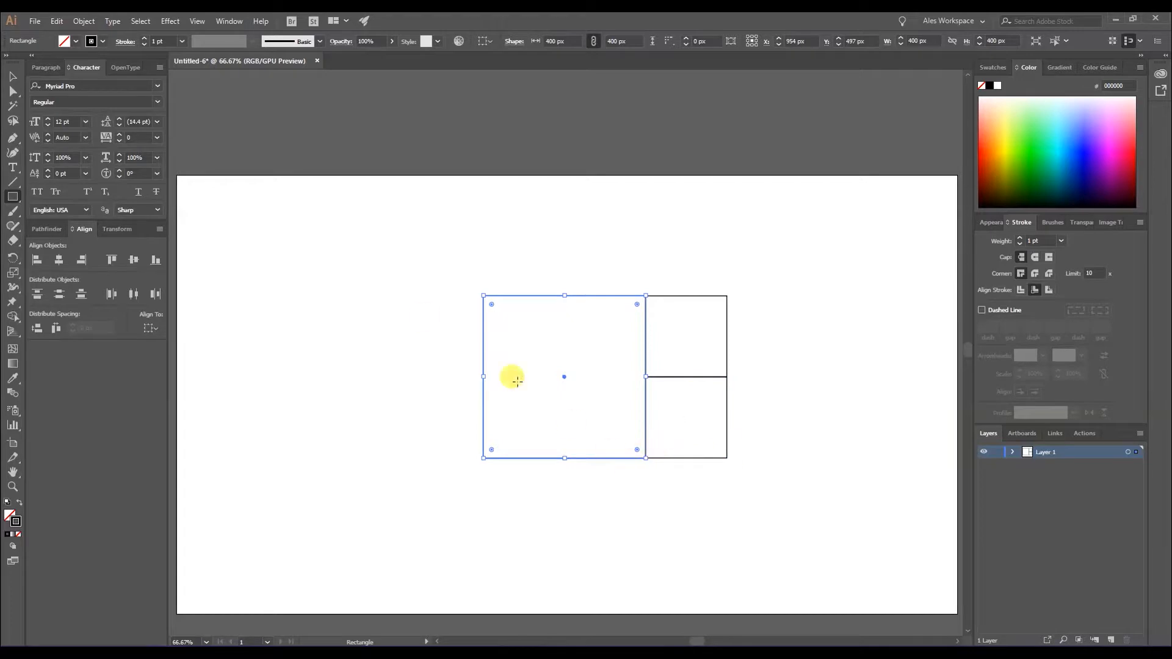
Select all three squares and rotate them 90° counterclockwise so the largest sits at the bottom.
left_click(15, 77)
left_click(672, 539)
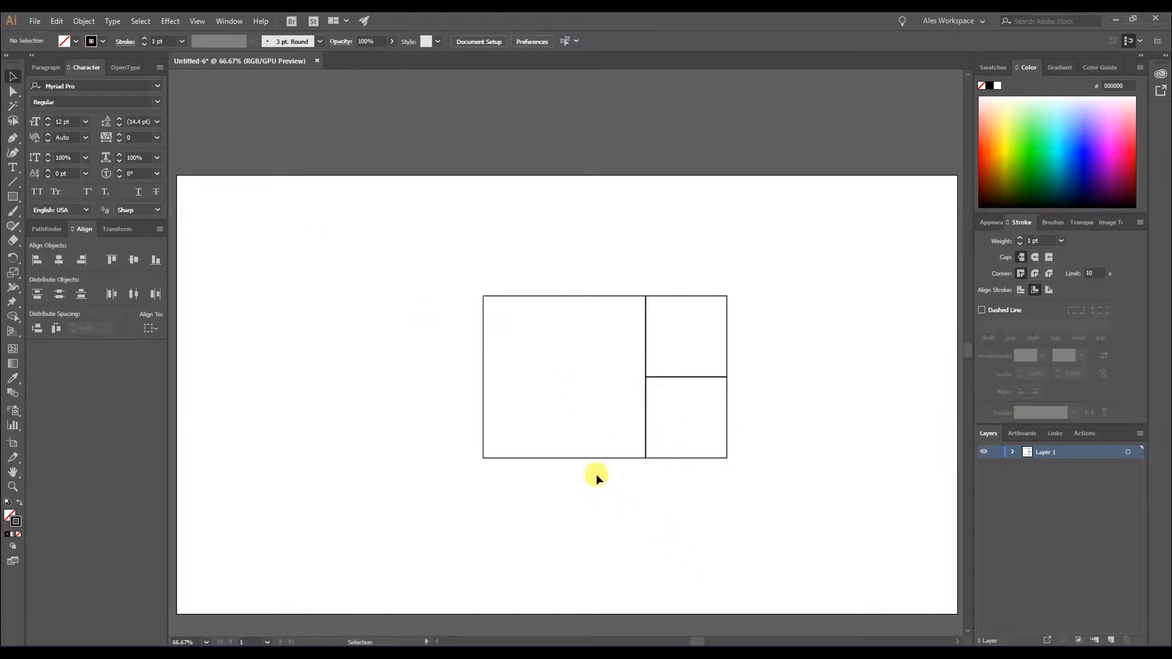
left_click_drag(780, 353, 715, 360)
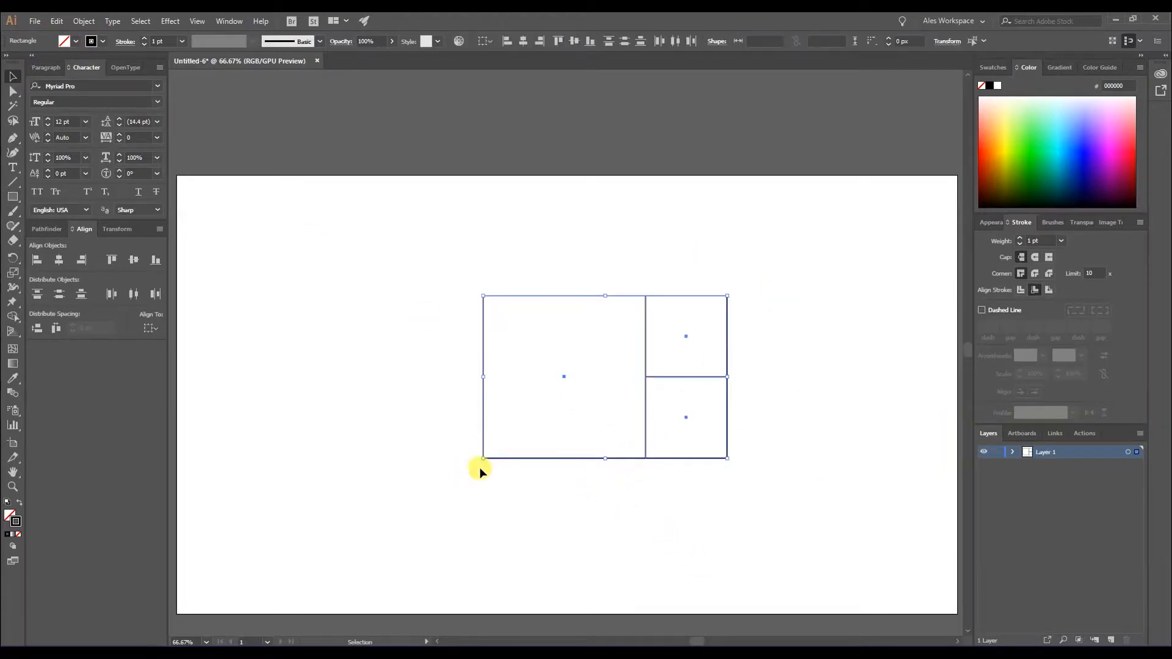
left_click_drag(474, 463, 649, 517)
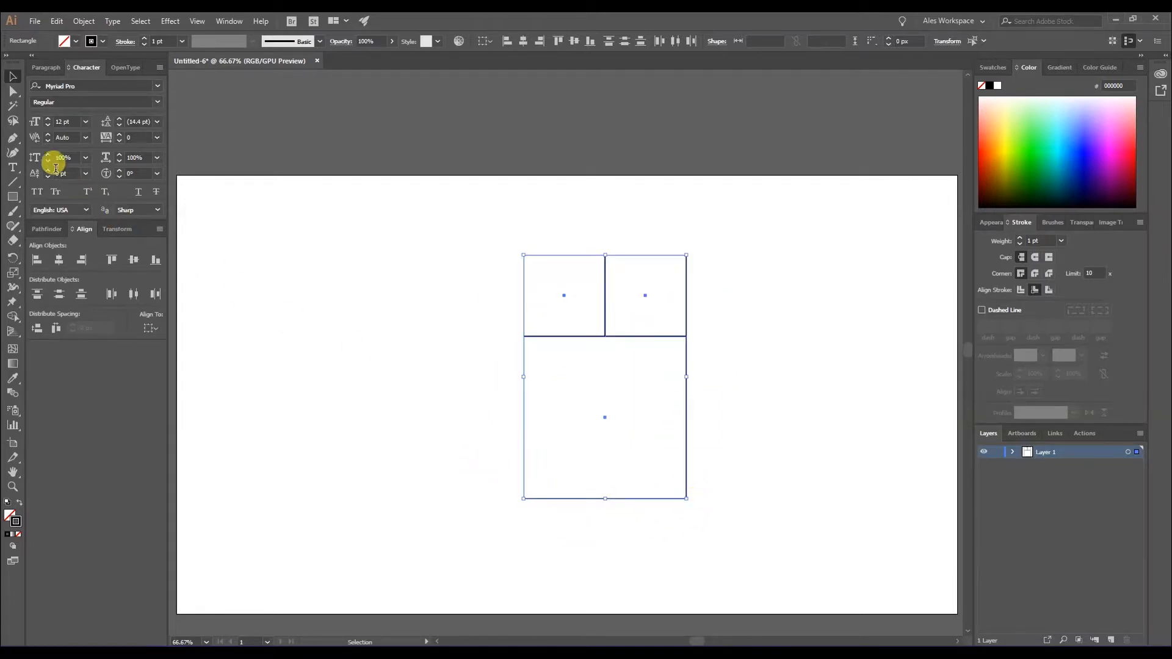
Draw a 600 × 600 px square against the left side of the rotated three-square arrangement, matching its full height.
left_click(13, 198)
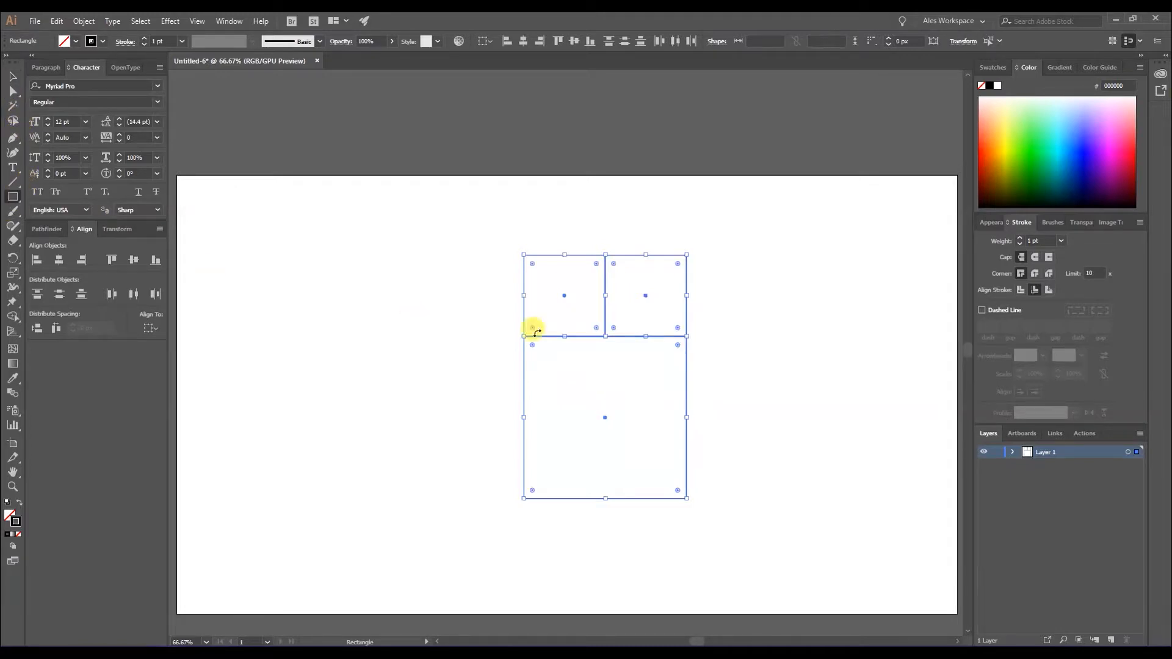
left_click(14, 77)
left_click(464, 296)
left_click(12, 197)
left_click_drag(522, 255, 340, 496)
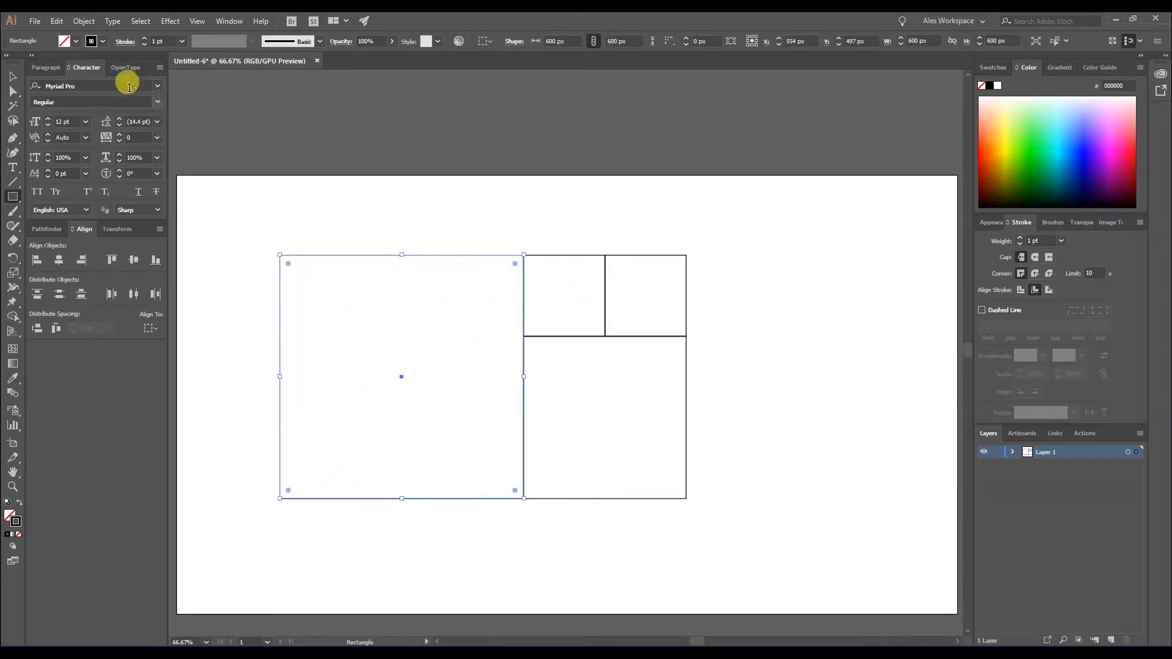
Select all four squares and rotate them 90° counterclockwise so the 600 px square sits at the bottom.
left_click(13, 77)
left_click(467, 595)
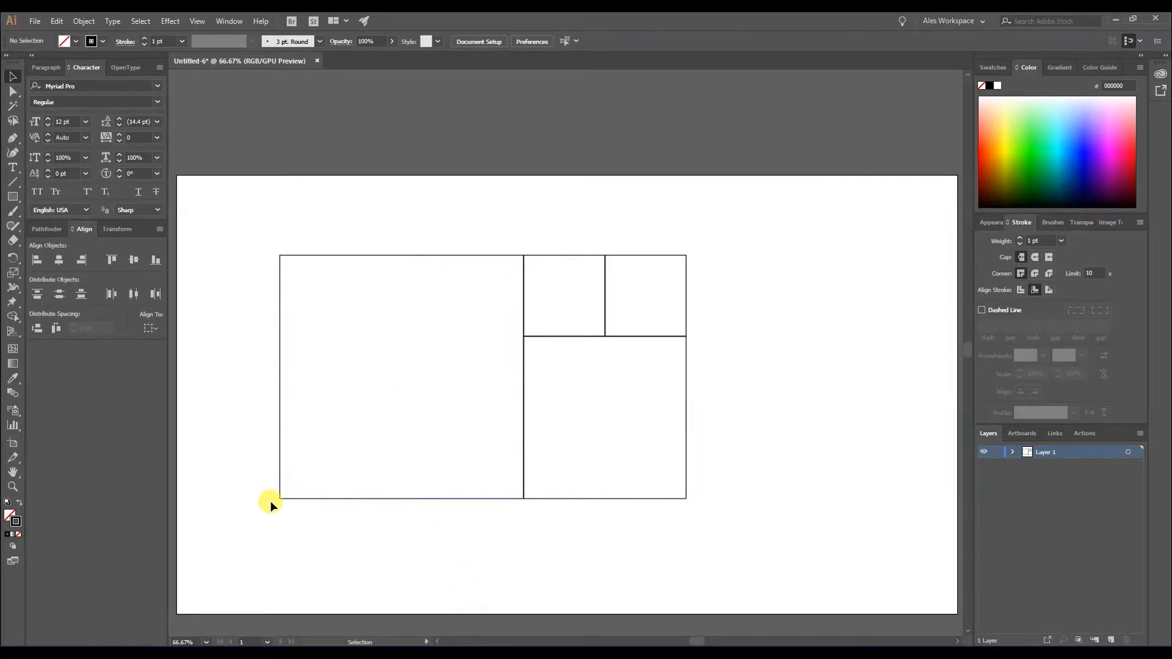
left_click_drag(251, 254, 730, 536)
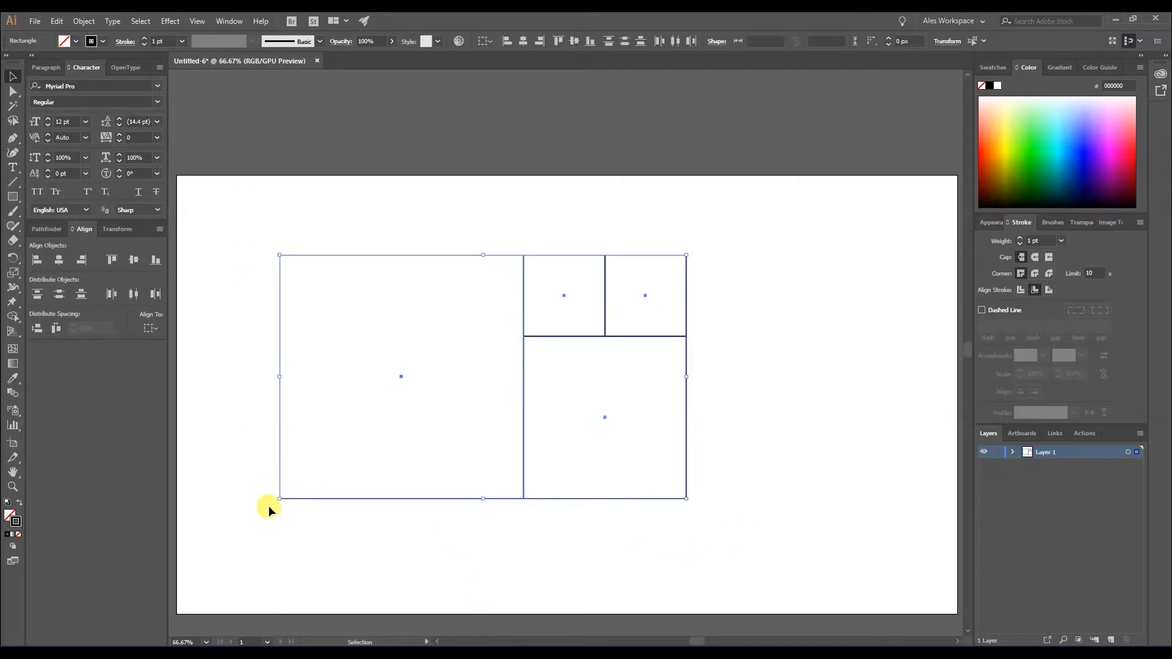
left_click_drag(272, 504, 596, 536)
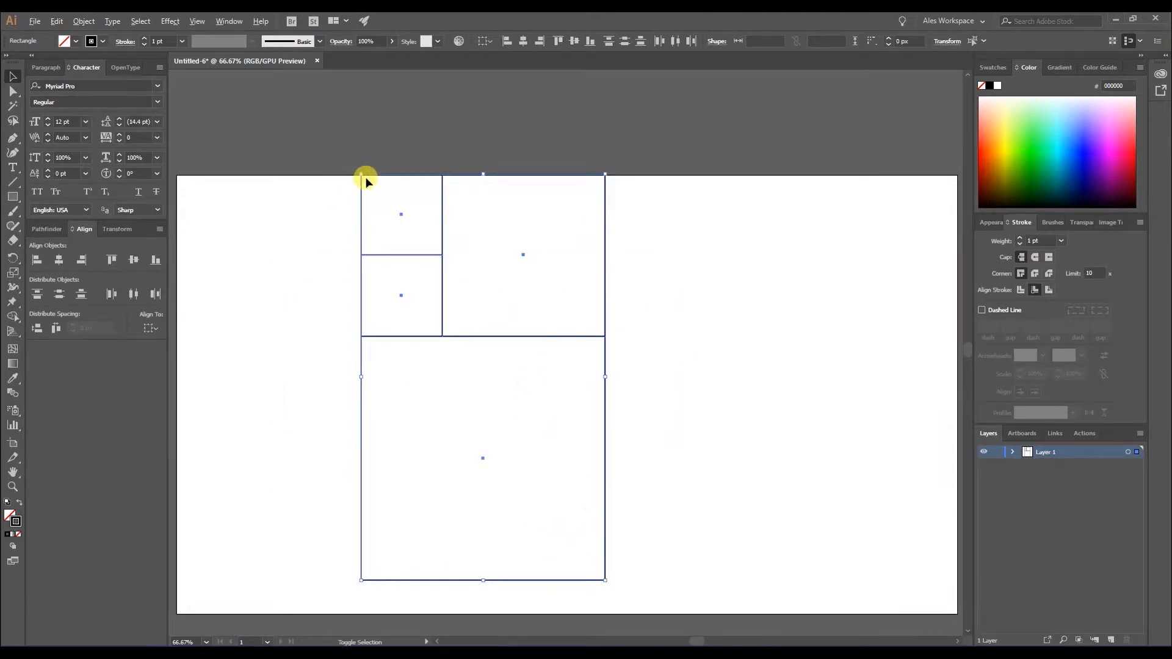
Scale the four-square arrangement down proportionally and move it toward the artboard's right side.
left_click_drag(361, 176, 408, 251)
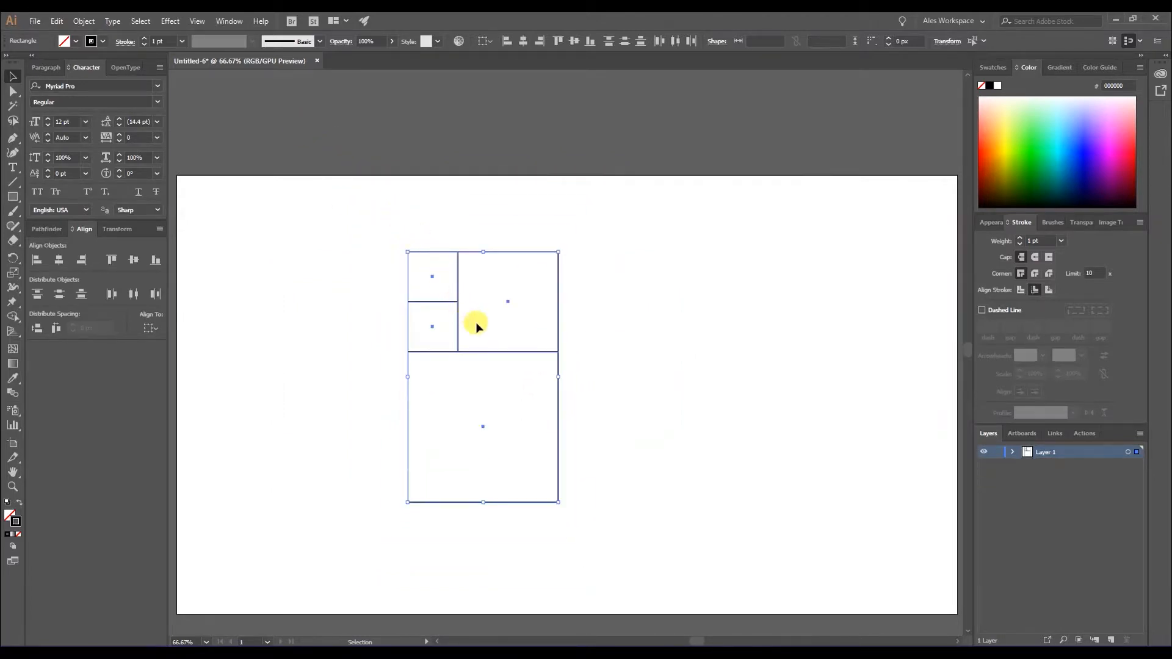
left_click_drag(498, 356, 777, 374)
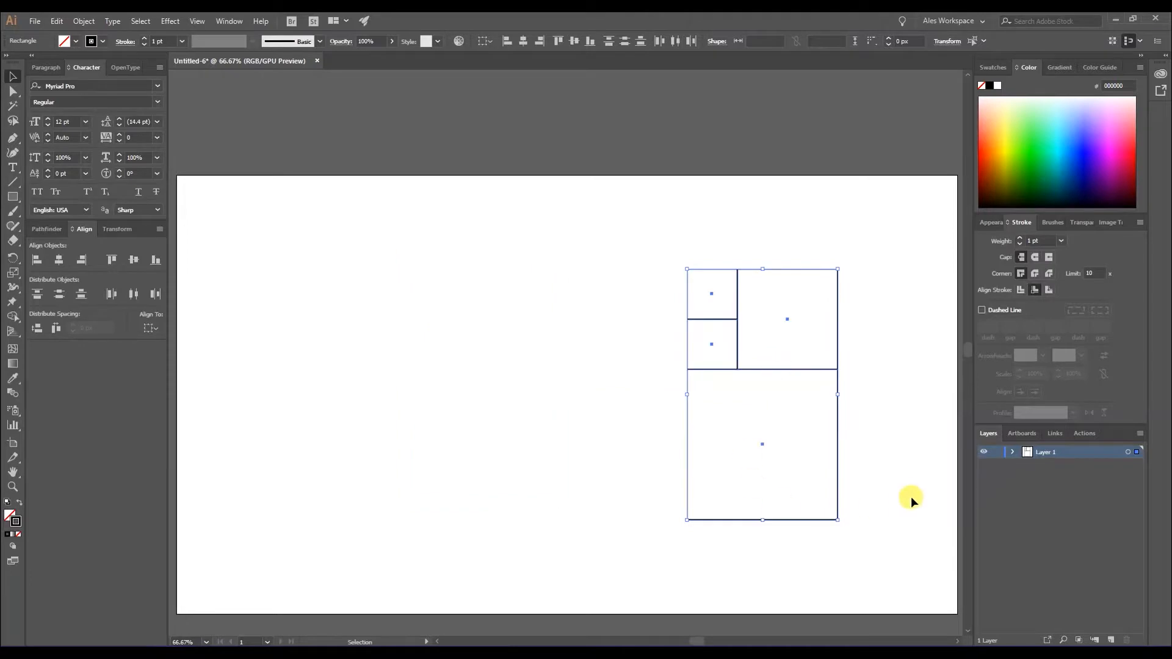
left_click(910, 496)
Draw a 616 × 616 px square against the left side of the four squares, matching their full height.
left_click(12, 197)
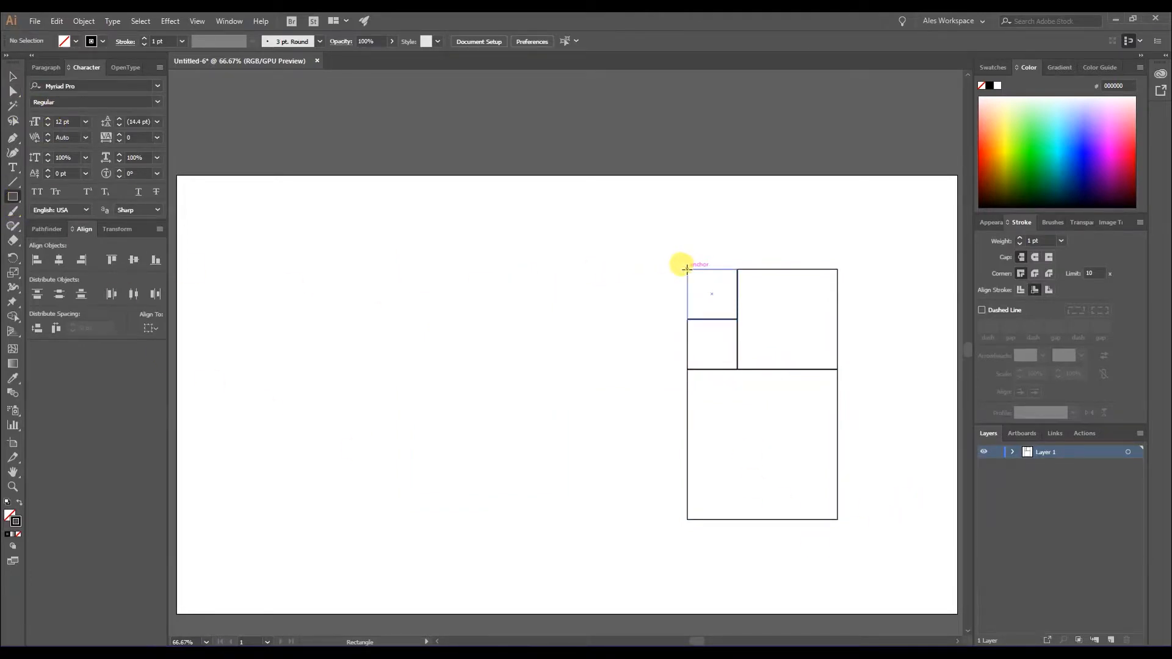
left_click_drag(686, 269, 523, 516)
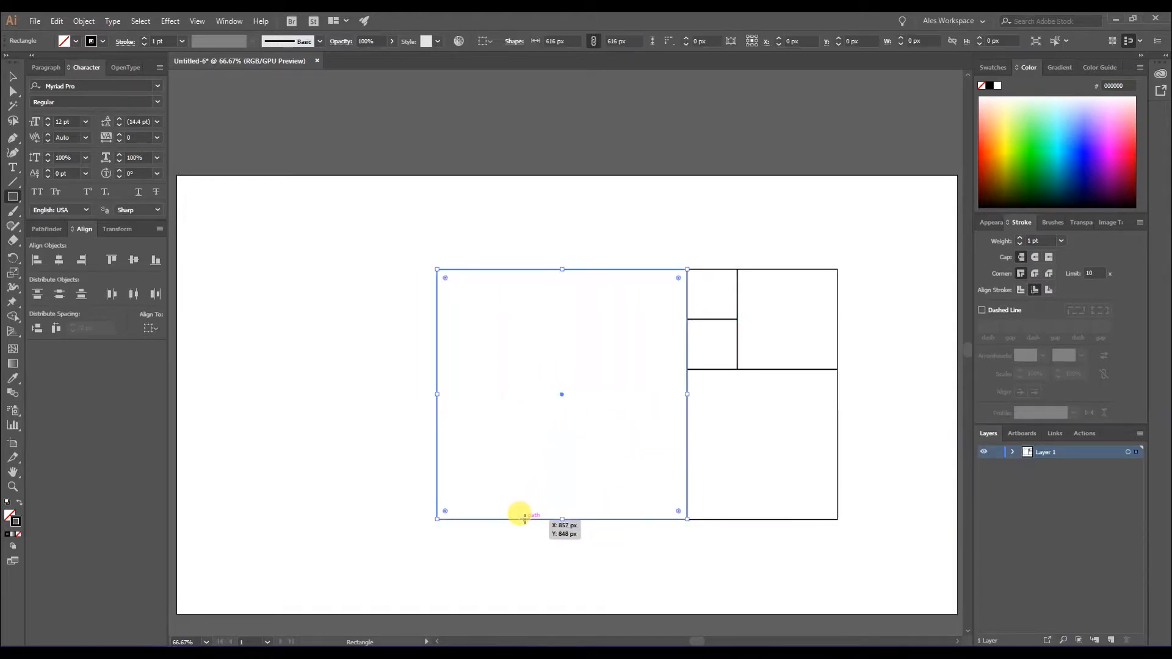
Select all five squares and rotate them 90° counterclockwise so the 616 px square sits at the bottom.
left_click(13, 76)
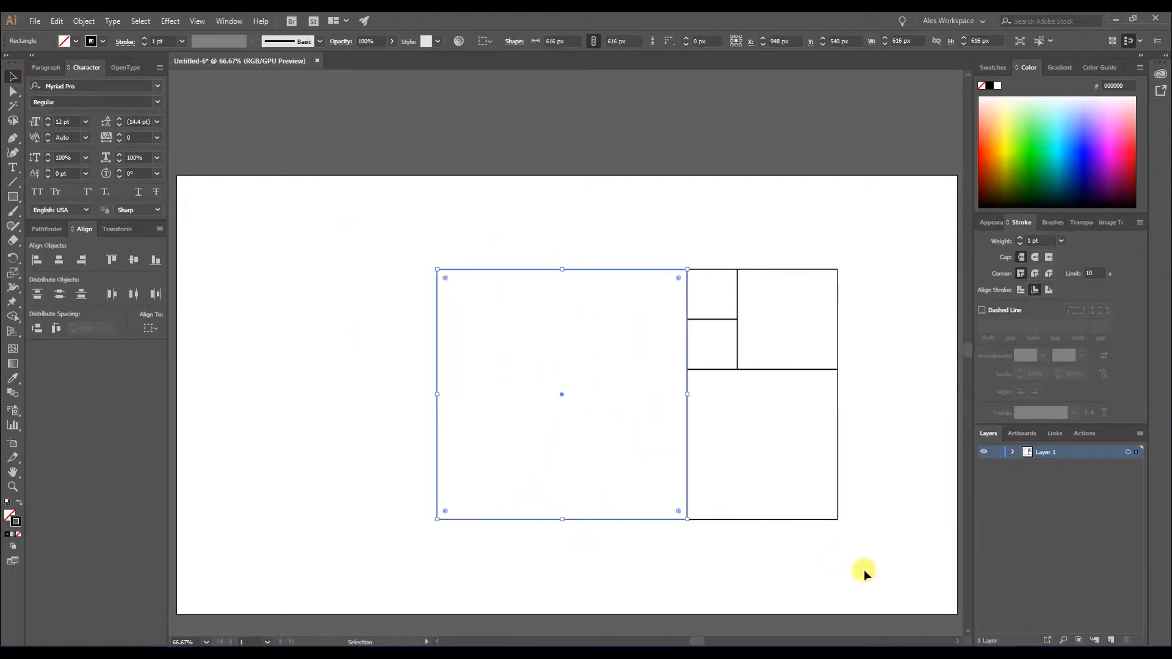
left_click(839, 525)
left_click_drag(382, 242, 777, 238)
Draw a 986 × 986 px square against the left side of the five squares, matching their full height.
left_click(13, 196)
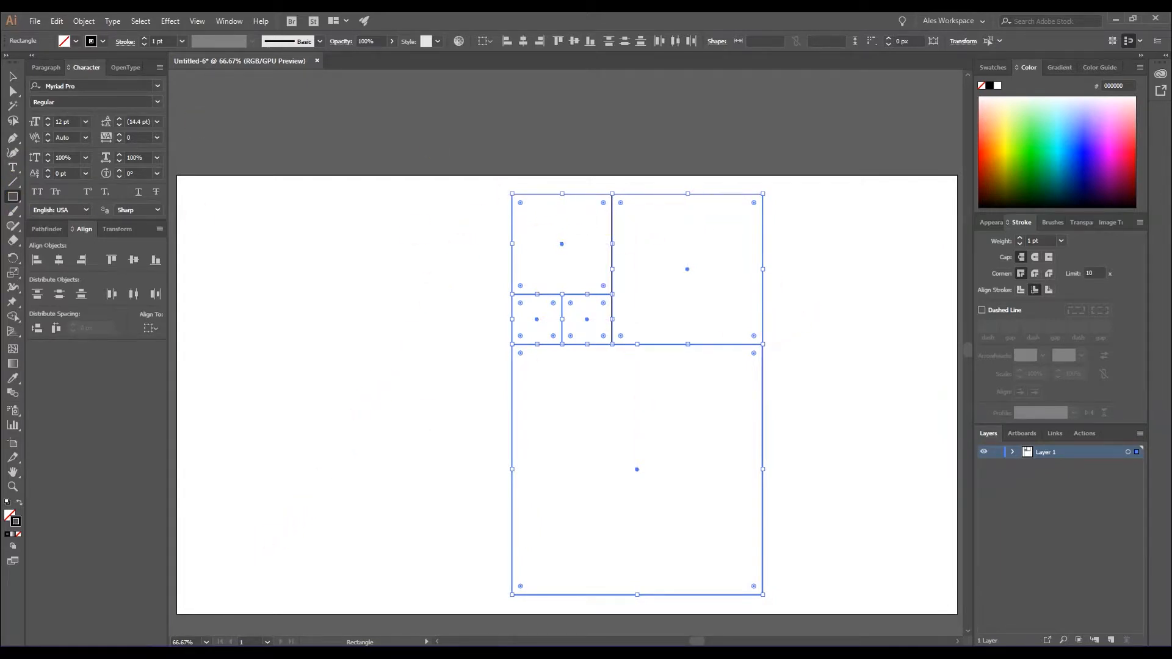
left_click(13, 76)
left_click(843, 493)
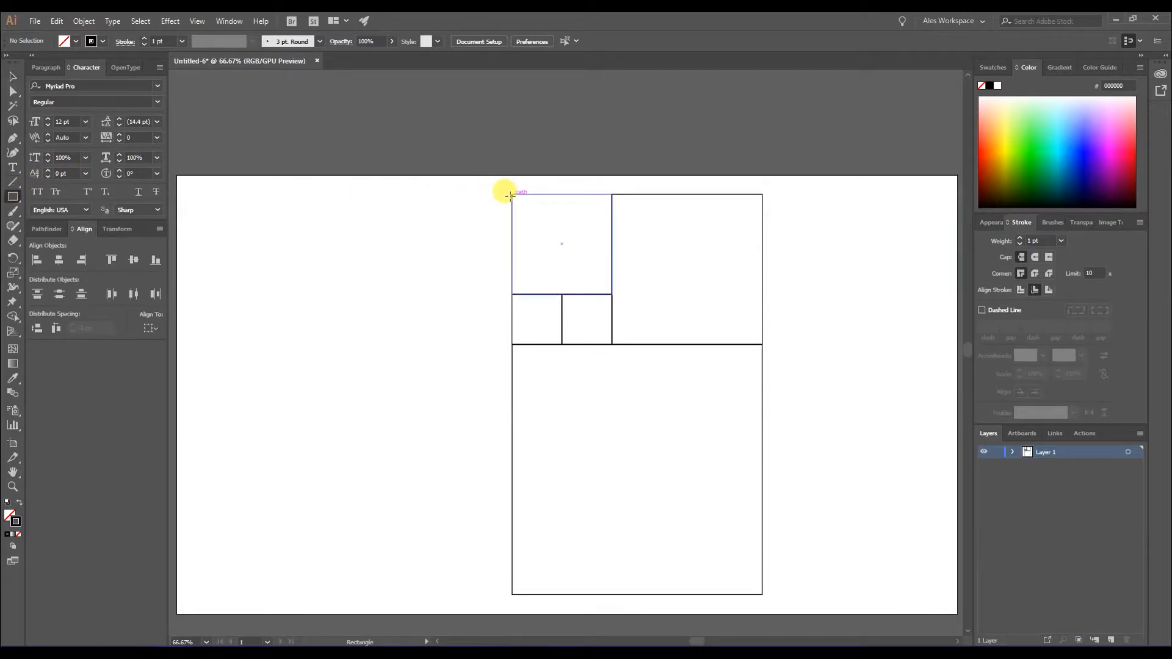
left_click_drag(509, 192, 363, 594)
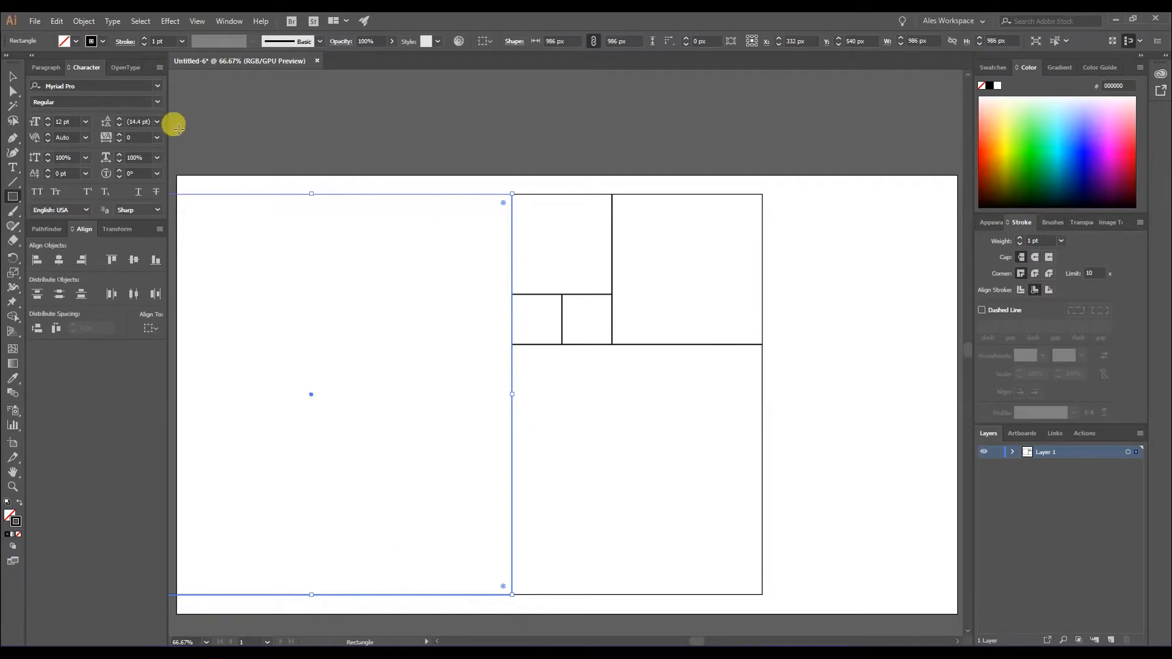
left_click(12, 76)
Select all six squares, scale them down to fit inside the artboard, and rotate them 180° so the largest is on the right.
left_click_drag(230, 130, 620, 518)
left_click(705, 491)
left_click_drag(672, 545, 337, 194)
left_click_drag(622, 509, 273, 214)
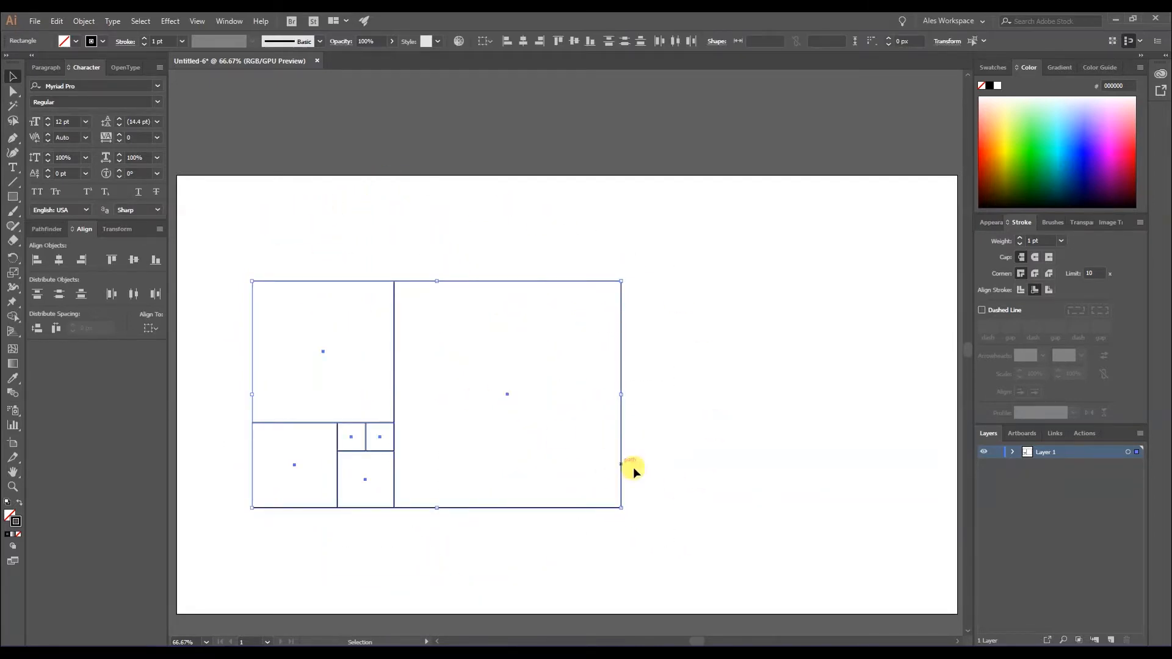
Group all six squares and move the arrangement to the right side of the artboard.
left_click(540, 512)
left_click_drag(711, 555, 238, 227)
right_click(360, 316)
left_click(397, 389)
left_click_drag(621, 381, 866, 382)
left_click(869, 553)
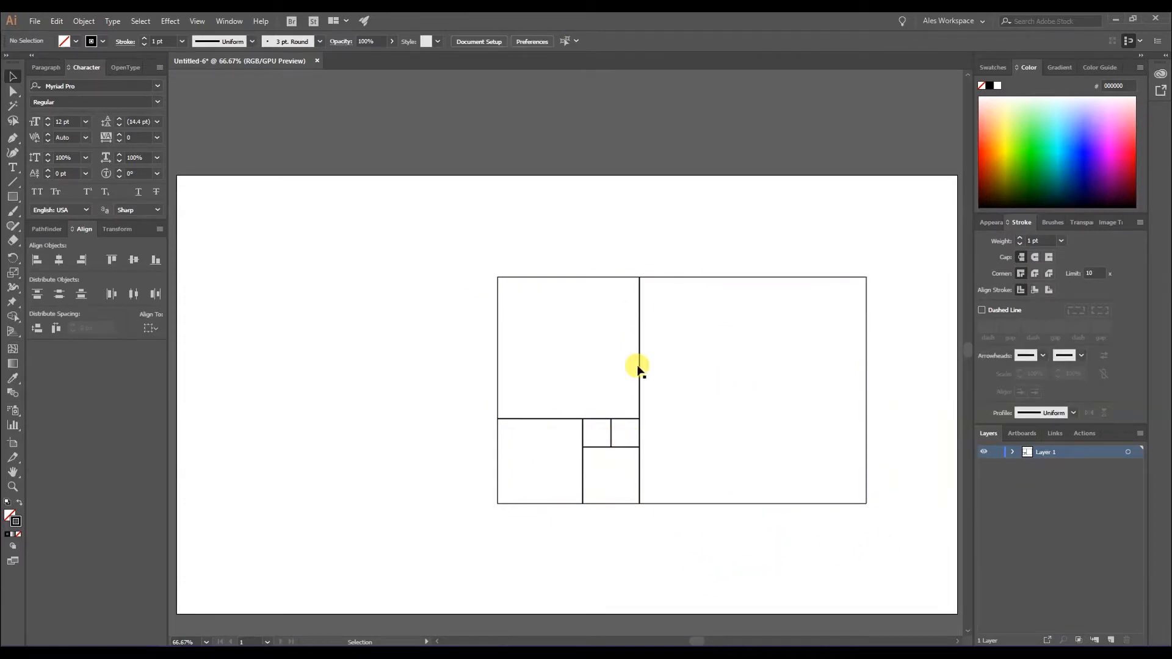
With the Ellipse tool, draw inscribed circles from the centers of the 350 px square, the square below it, and the adjacent 140 px square.
left_click(13, 197)
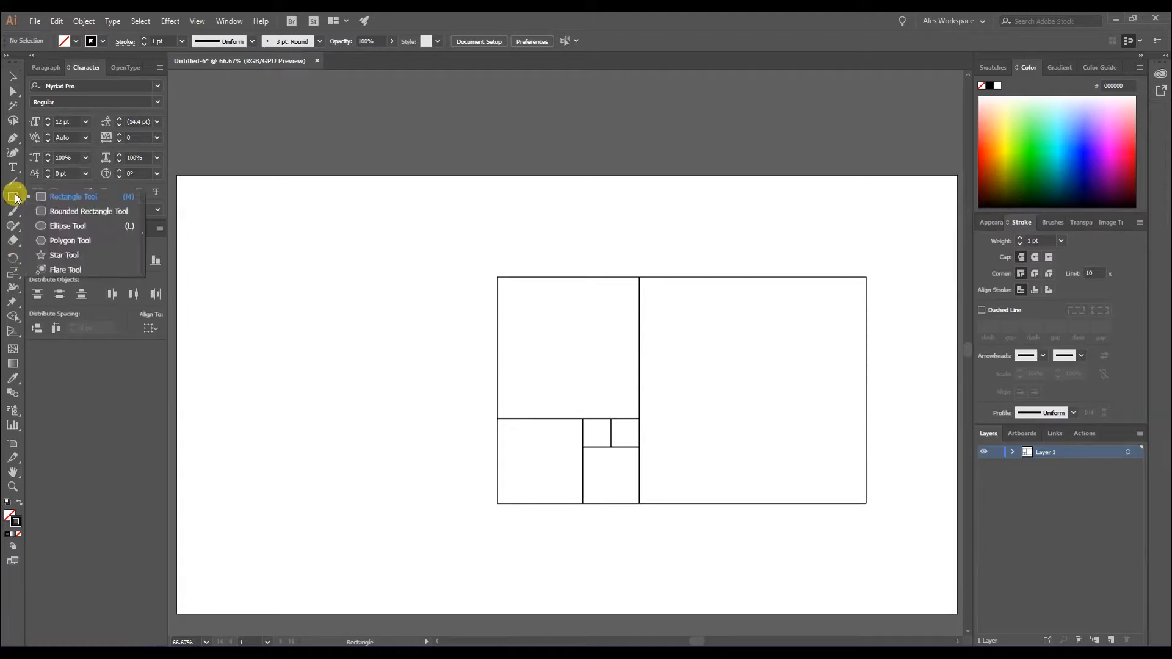
left_click(79, 225)
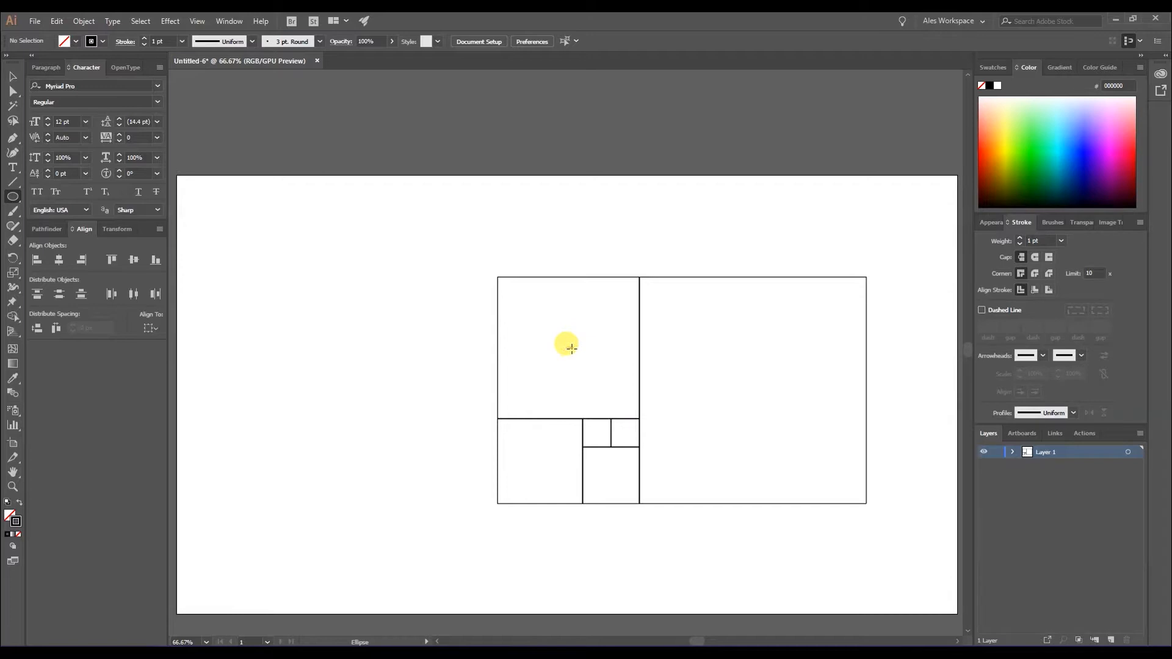
left_click_drag(567, 347, 639, 352)
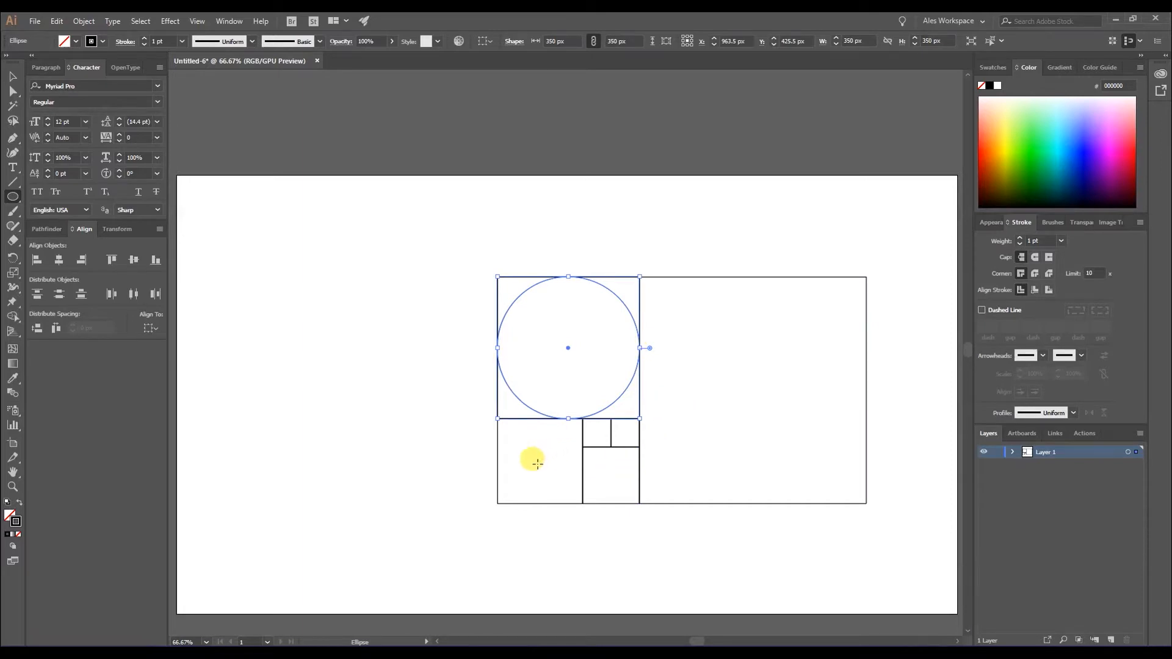
left_click_drag(540, 462, 560, 467)
left_click_drag(581, 466, 629, 478)
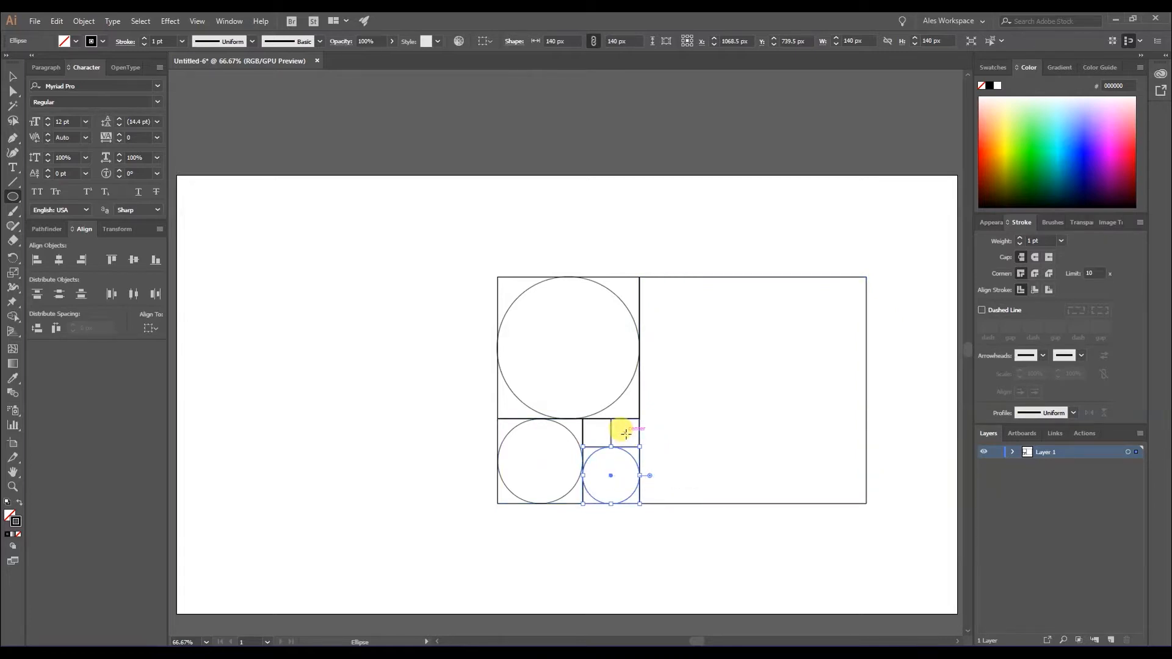
Draw an inscribed 70 px circle in each of the two smallest squares, deleting and redrawing the misdrawn one in the right square.
mouse_move(628, 433)
left_mouse_down()
mouse_move(601, 427)
mouse_move(611, 433)
left_mouse_up()
left_click(13, 77)
left_click(513, 429)
left_click(635, 441)
key("Delete")
left_click(12, 198)
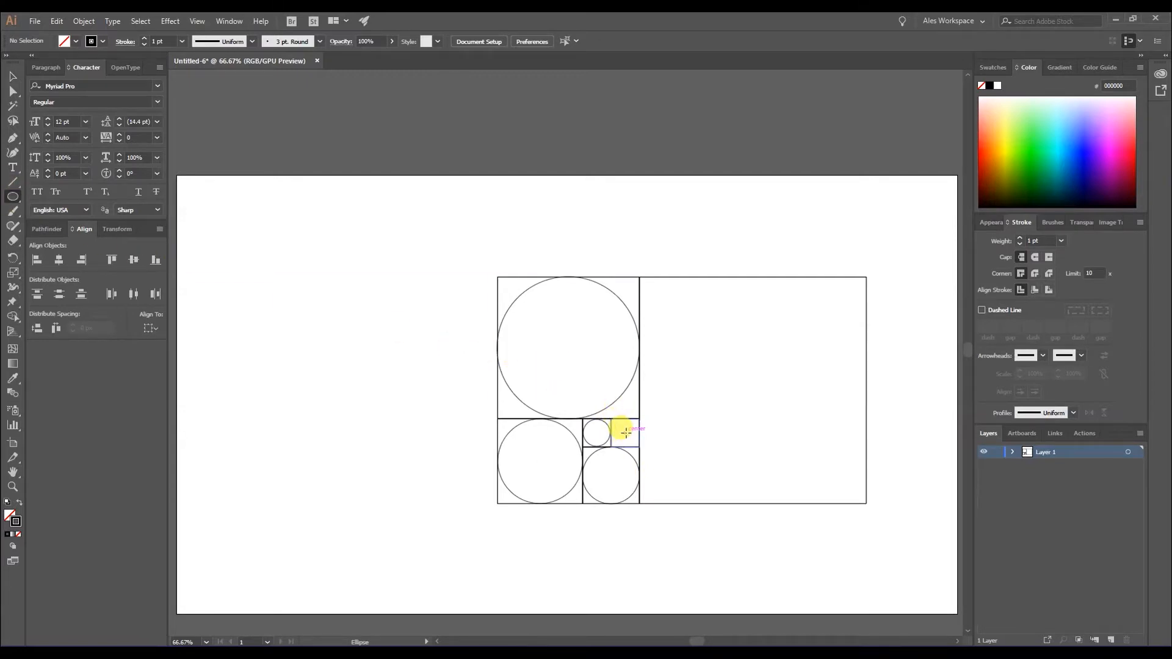
left_click_drag(626, 433, 641, 433)
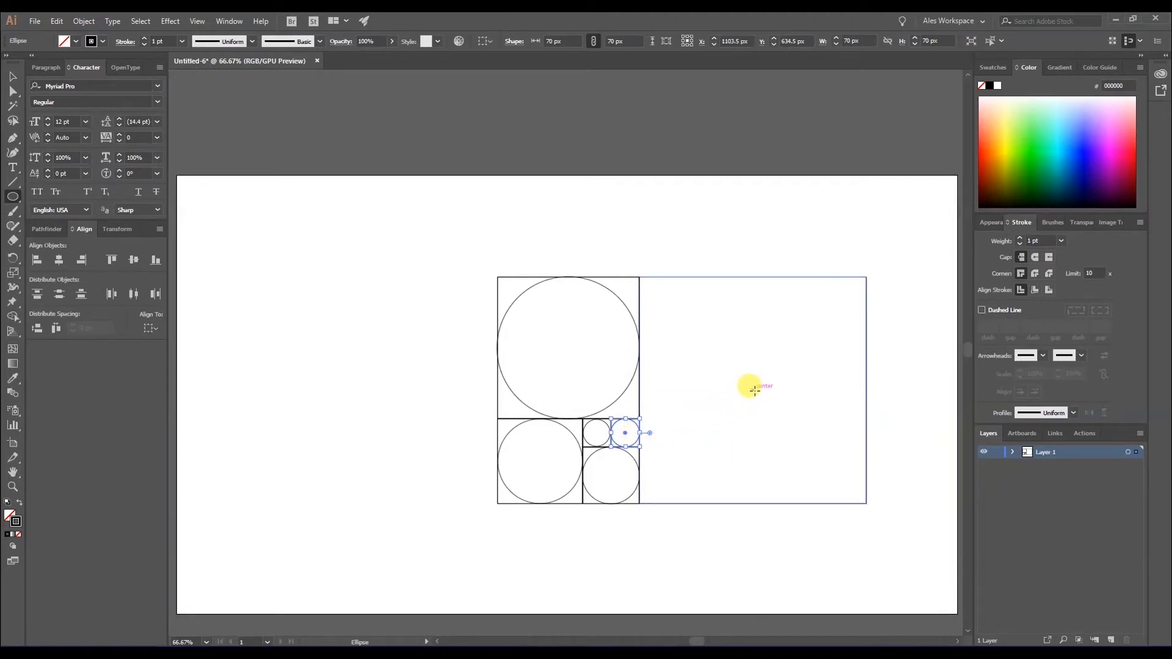
Draw a circle from the center of the largest square so it touches all four sides, and deselect it.
left_click_drag(753, 391, 865, 414)
left_click(13, 77)
left_click(398, 463)
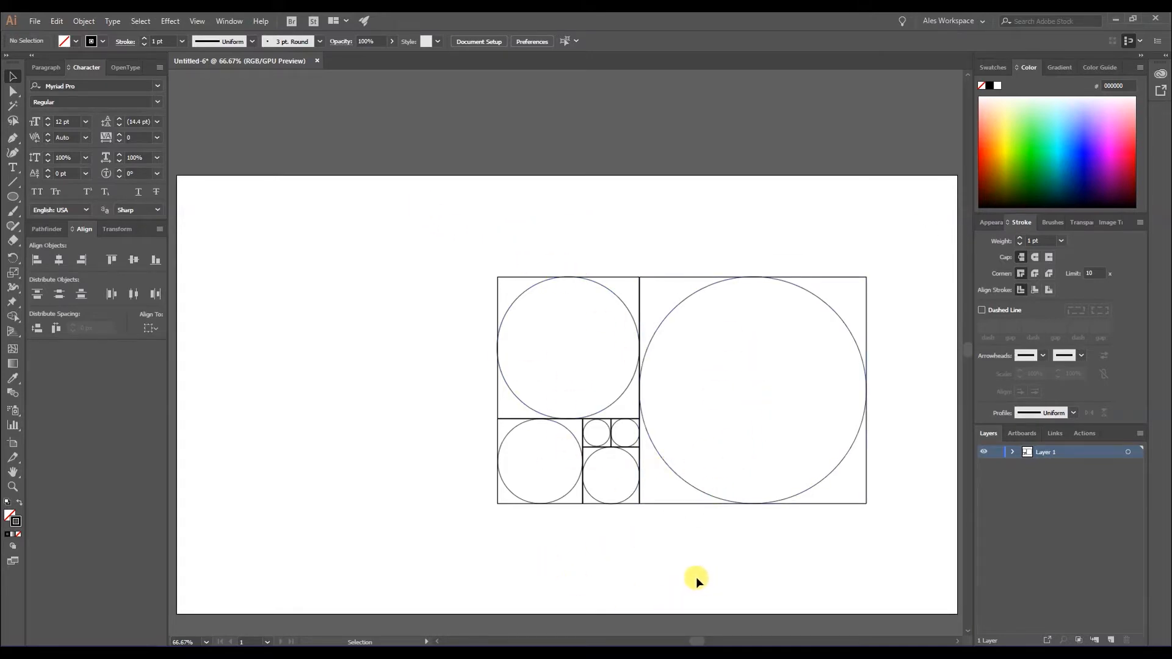
Select all squares and circles, scale them down proportionally to about 715 × 440 px, and move them to the artboard's upper-right area.
left_click_drag(896, 557, 439, 235)
left_click_drag(525, 282, 603, 189)
left_click(788, 509)
left_click_drag(913, 493, 600, 177)
left_click_drag(574, 412, 613, 389)
left_click(884, 510)
Duplicate the complete arrangement of squares and circles directly below the original.
left_click_drag(852, 468, 573, 211)
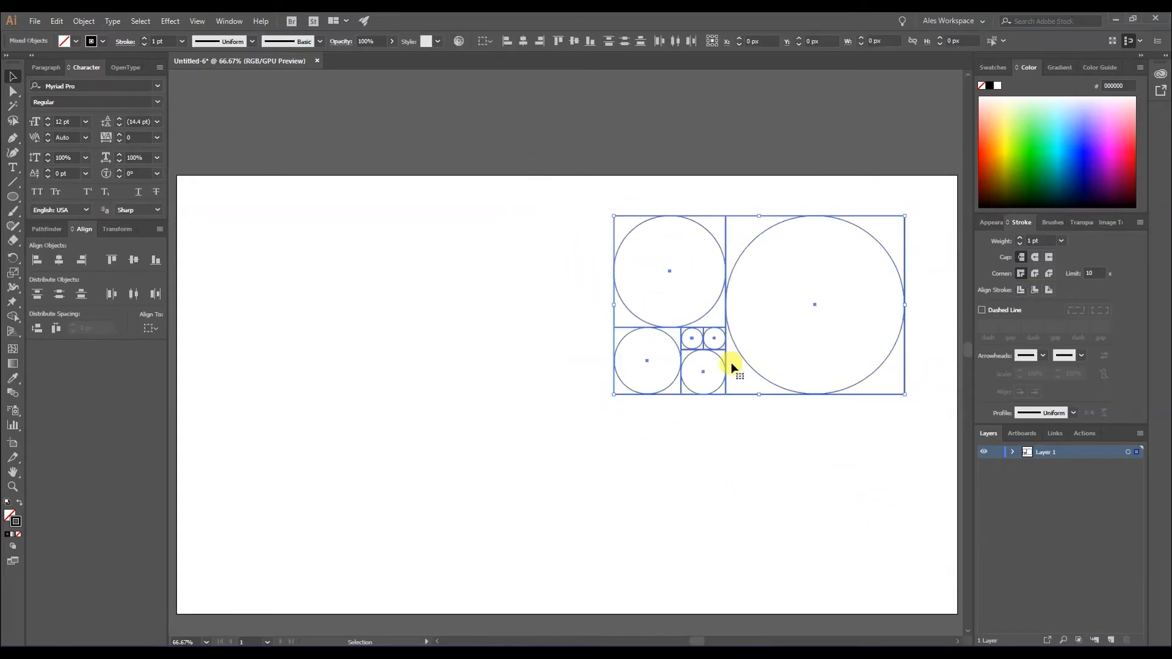
left_click_drag(742, 398, 742, 593)
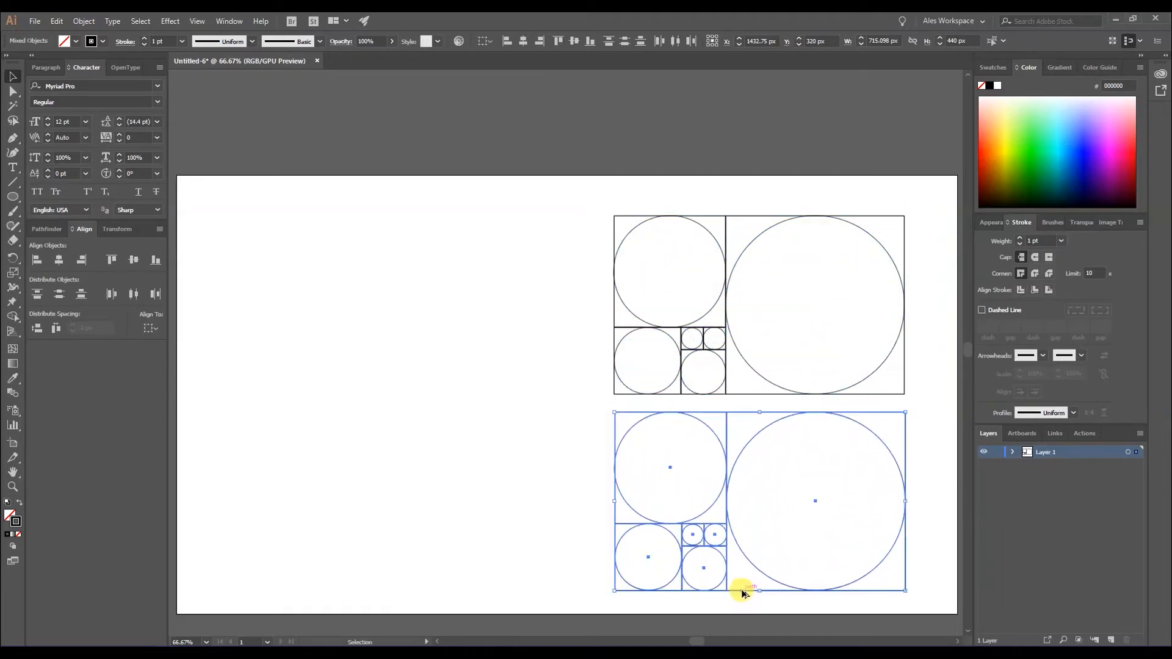
left_click(775, 506)
Move the four largest circles out of the lower copy onto the artboard's empty left half, nesting each inside the next larger one.
left_click(636, 426)
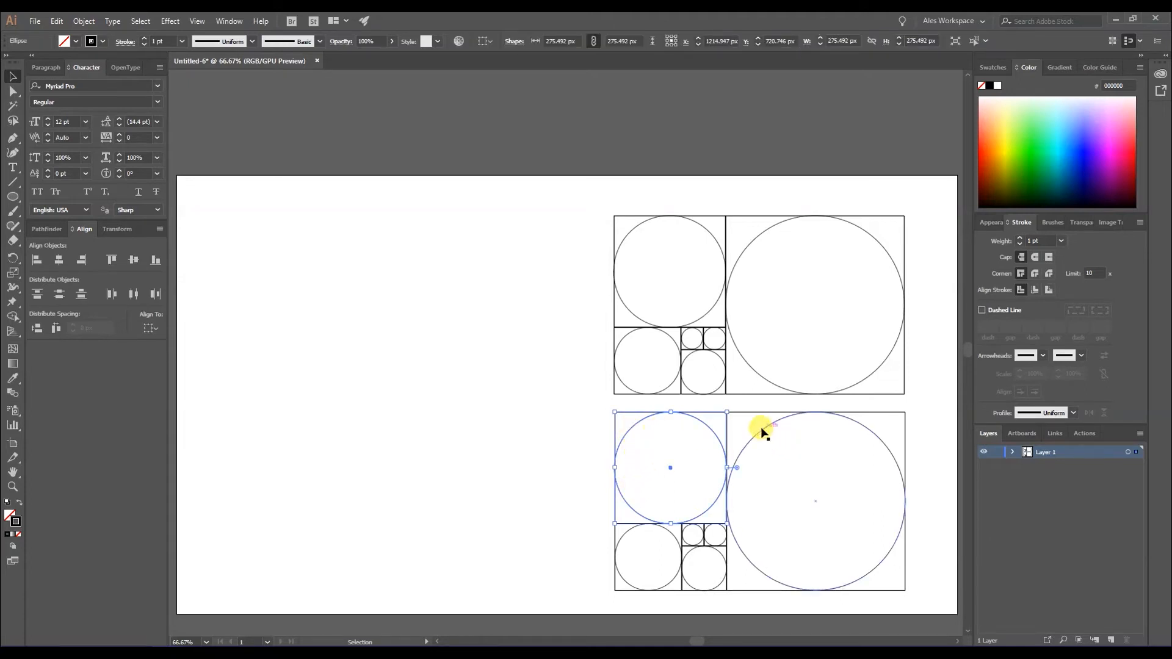
left_click_drag(760, 428, 293, 270)
left_click_drag(620, 421, 297, 309)
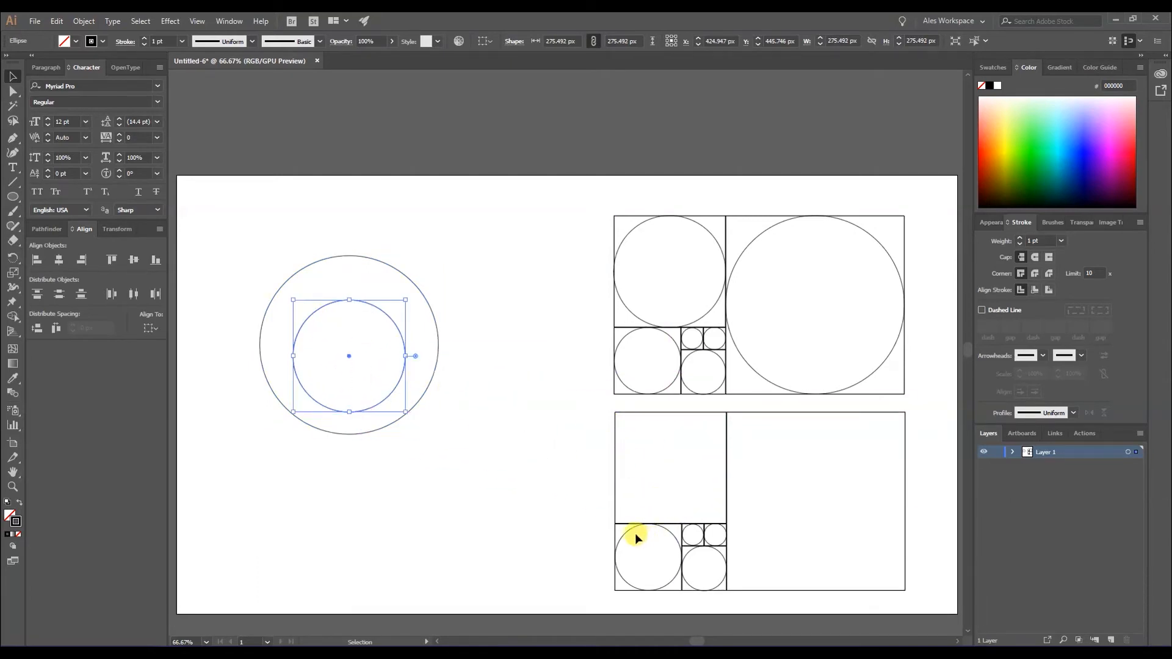
left_click_drag(629, 537, 365, 385)
left_click_drag(683, 556, 325, 354)
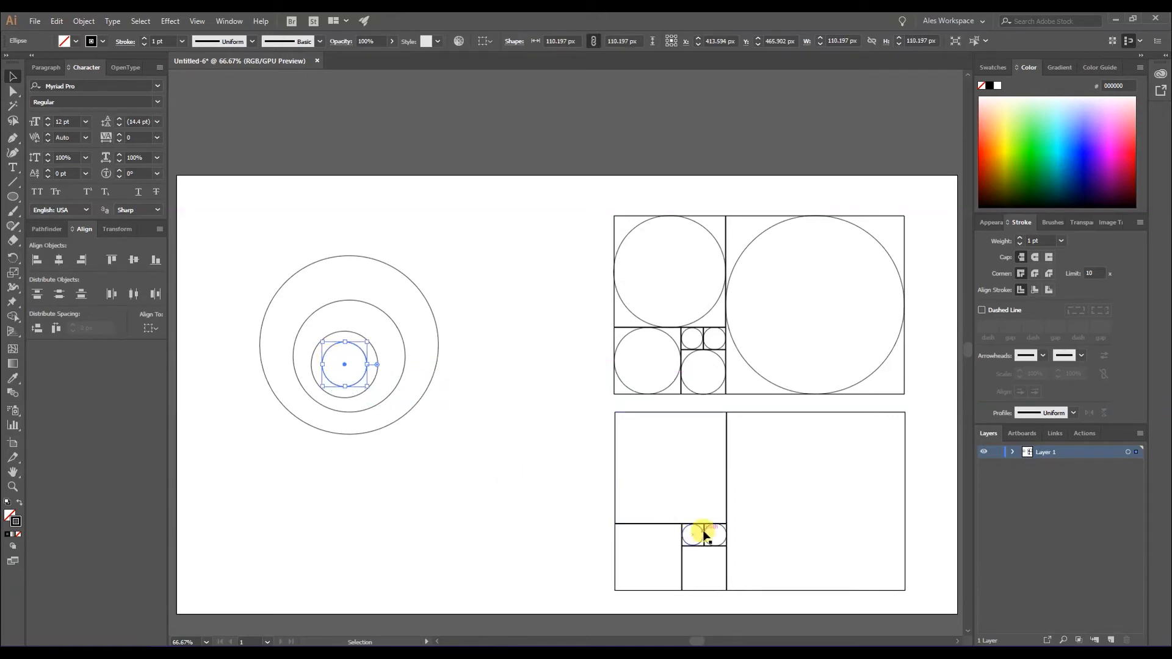
Delete the right one of the lower copy's two smallest circles and move the other inside the nested circles.
left_click(709, 526)
key("Delete")
left_click_drag(687, 532, 341, 363)
Select the five nested circles, align their centers horizontally and vertically to make them concentric, and deselect them.
left_click_drag(480, 481, 258, 222)
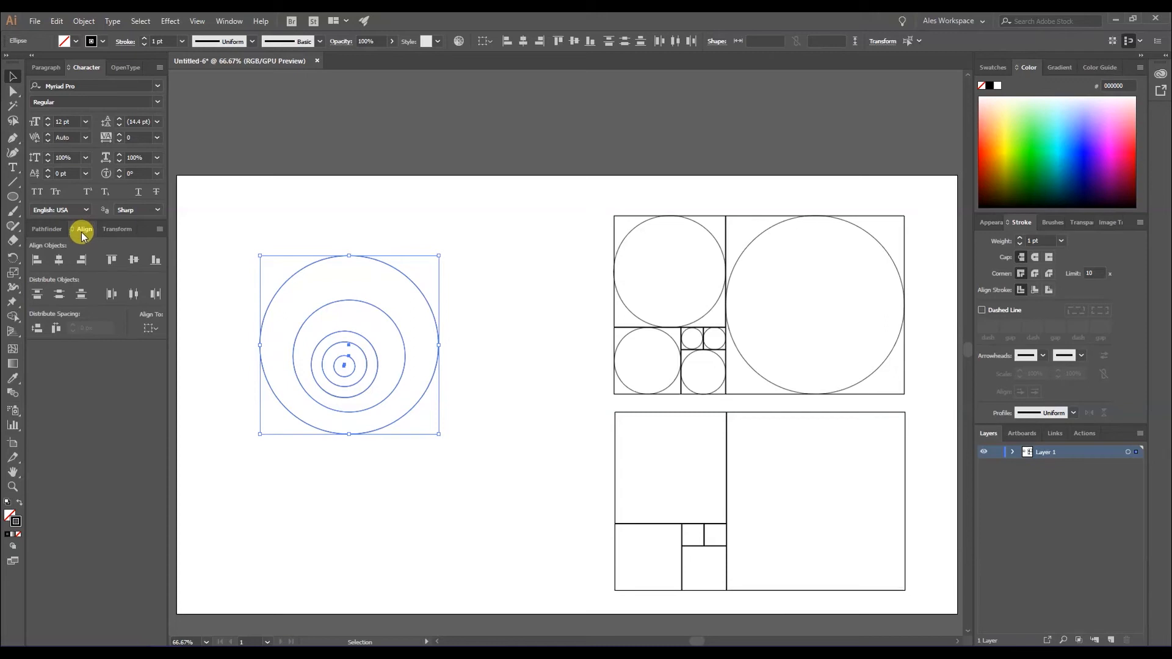
left_click(147, 328)
left_click(183, 345)
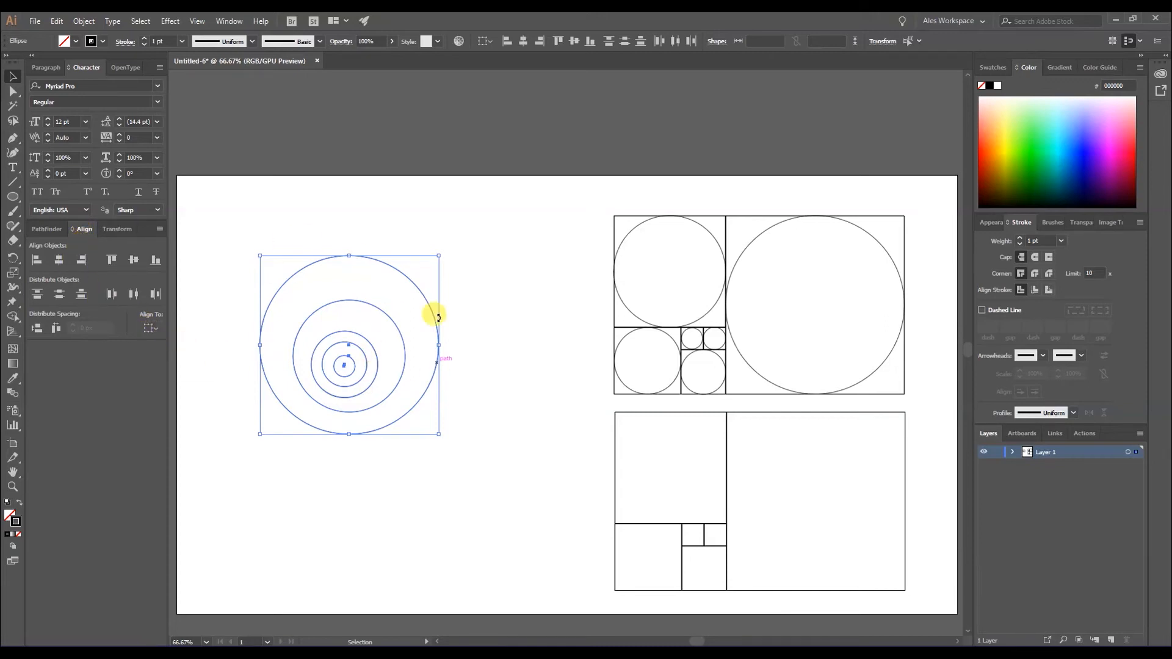
left_click(60, 260)
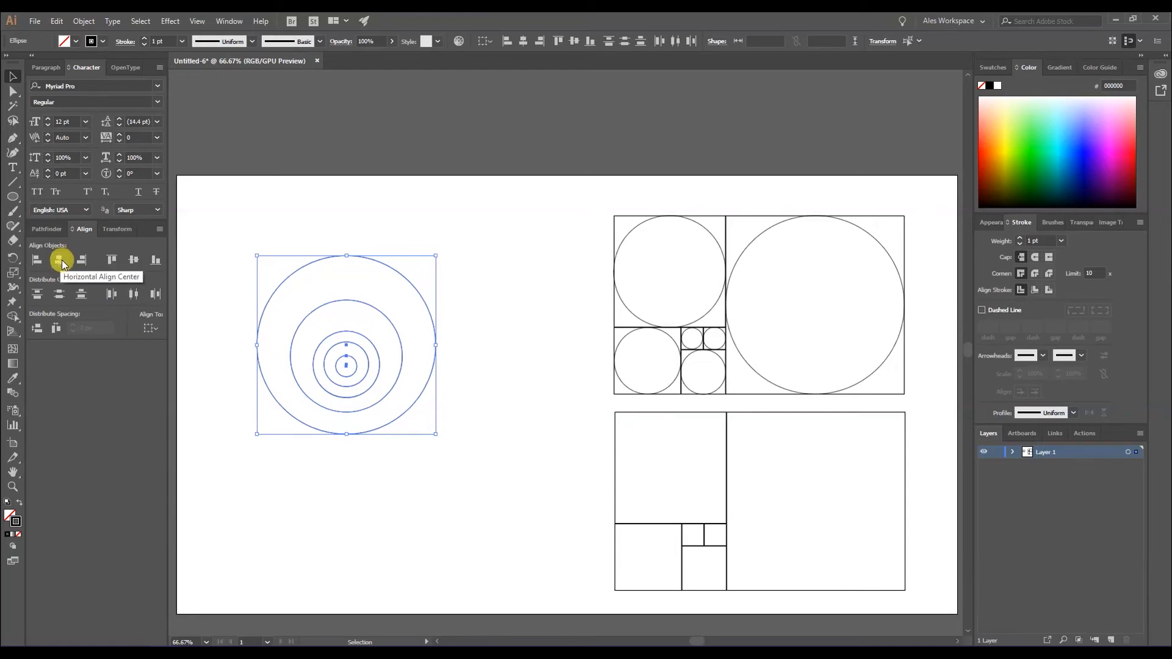
left_click(135, 260)
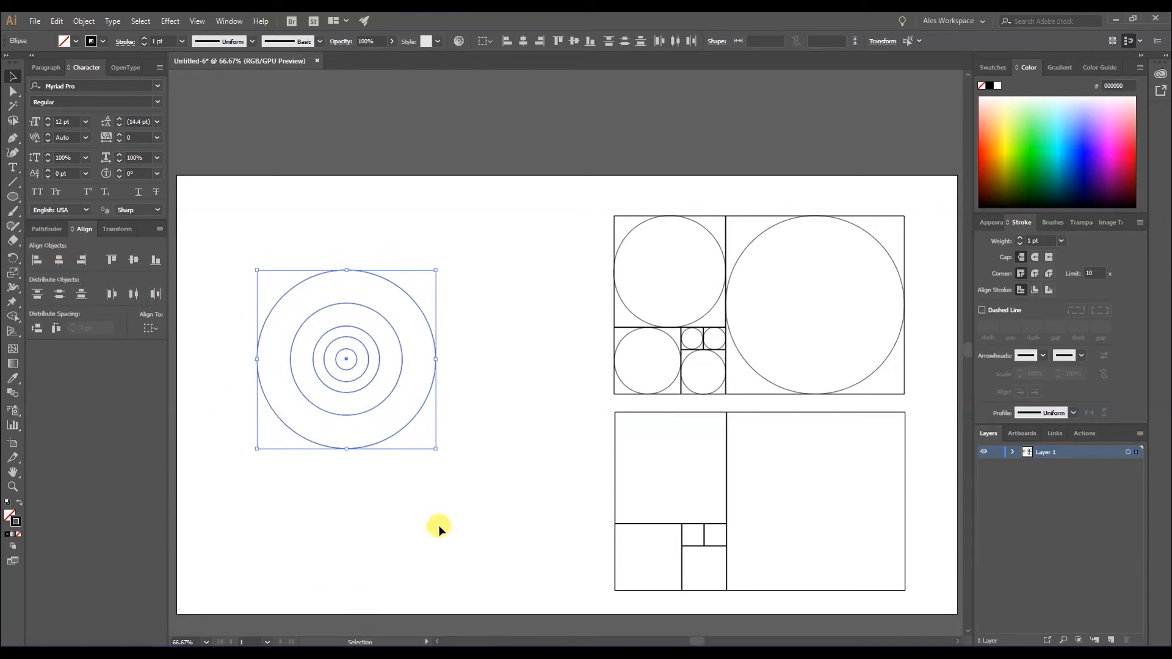
left_click(489, 481)
left_click_drag(462, 481, 256, 267)
left_click(525, 426)
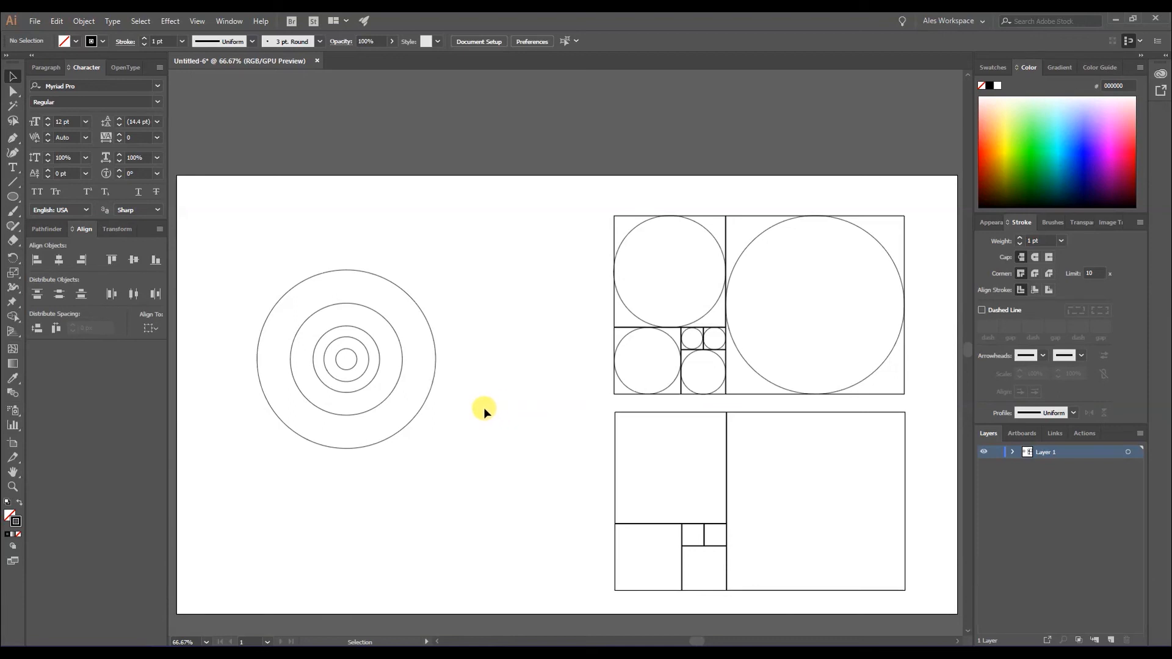
left_click_drag(441, 469, 272, 253)
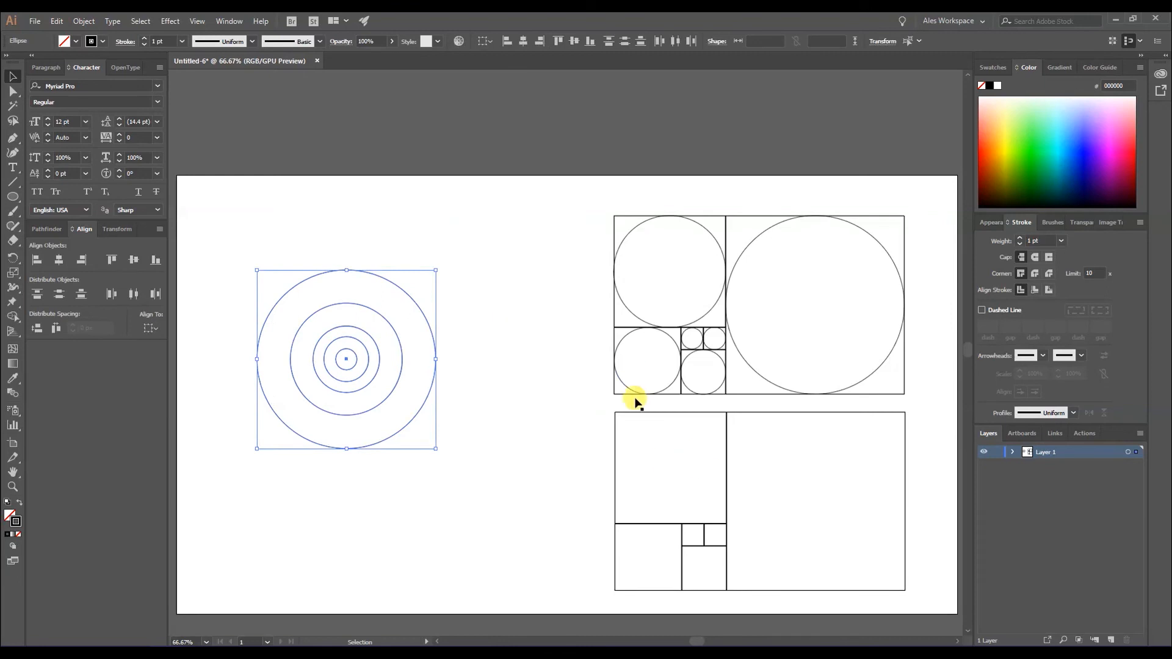
left_click(531, 369)
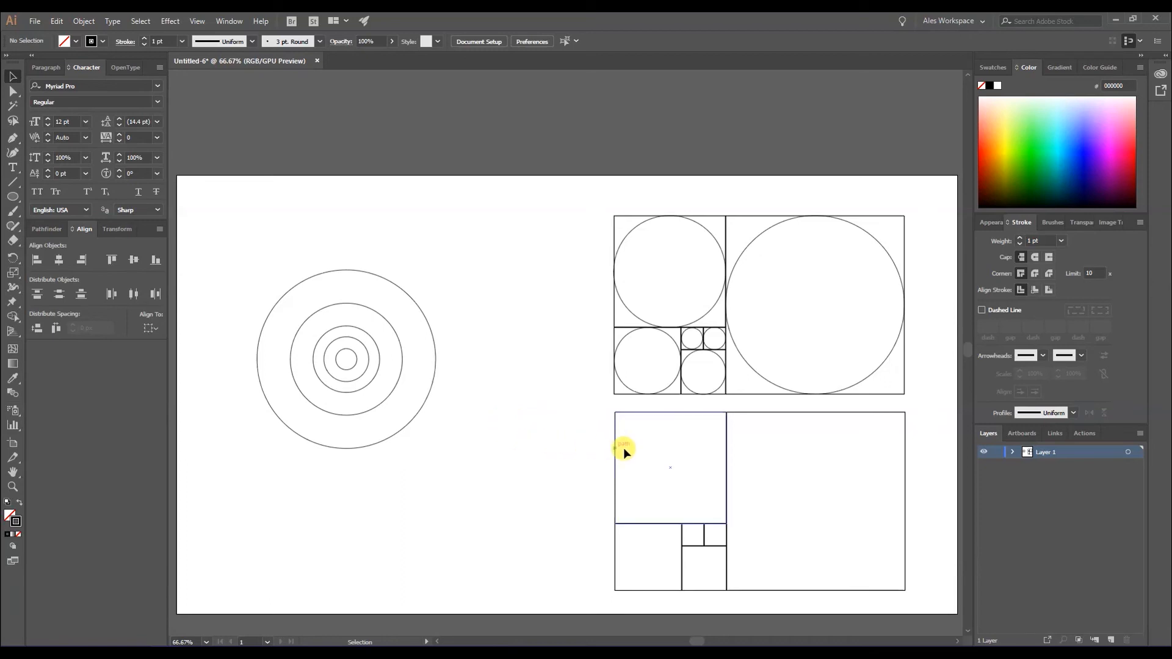
left_click_drag(911, 608, 287, 222)
left_click(405, 345)
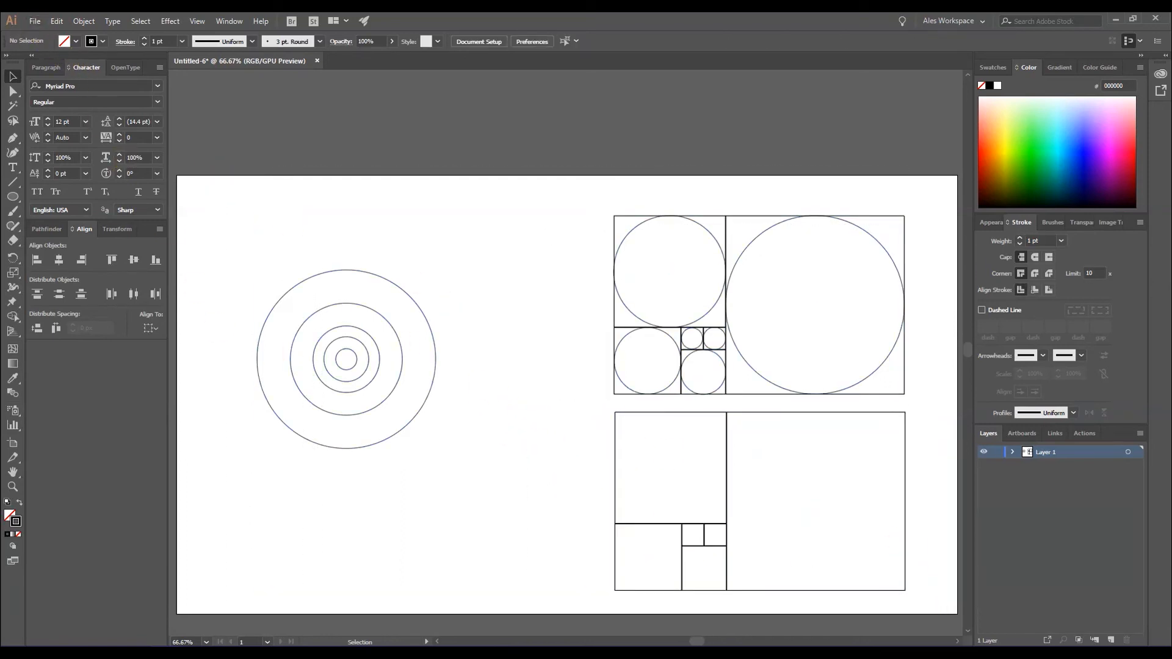